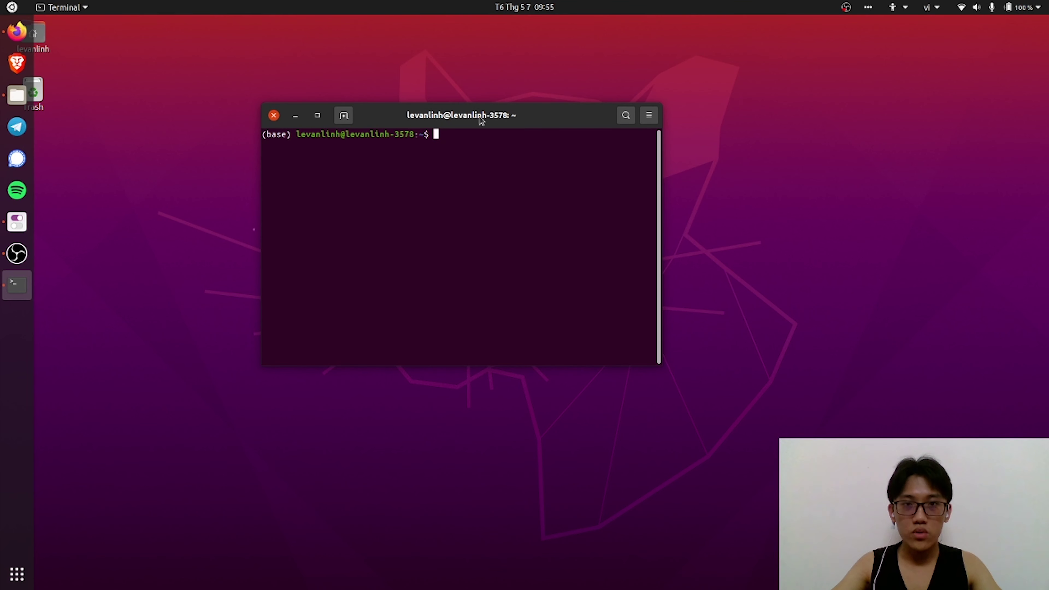
Install GNOME Tweaks by running "sudo apt-get install gnome-tweaks" in the terminal, entering the sudo account password
{"action": "left_click_drag", "start_coordinate": [480, 116], "coordinate": [585, 104]}
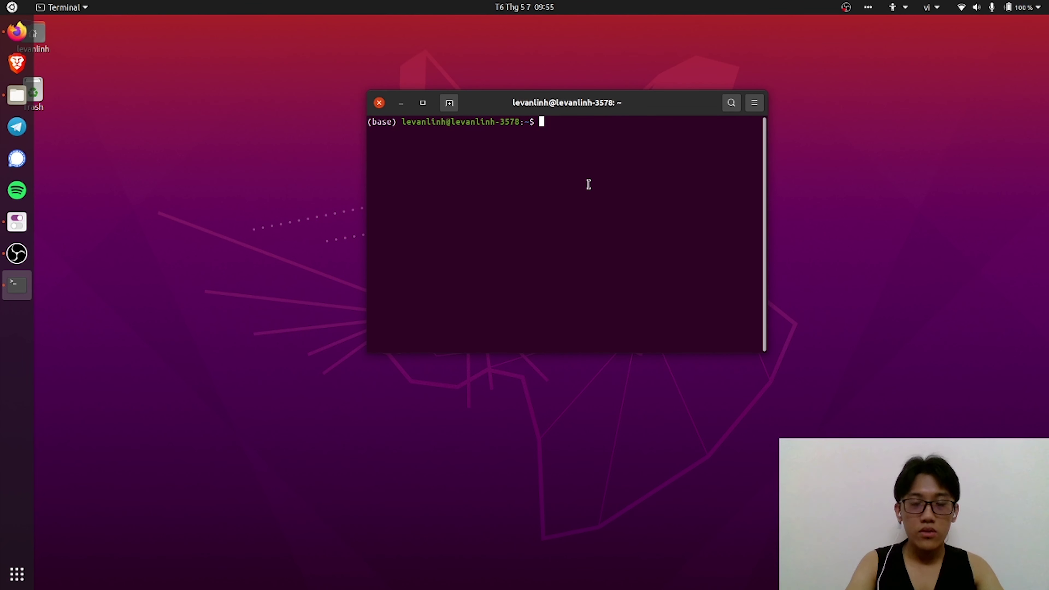
{"action": "type", "text": "sud"}
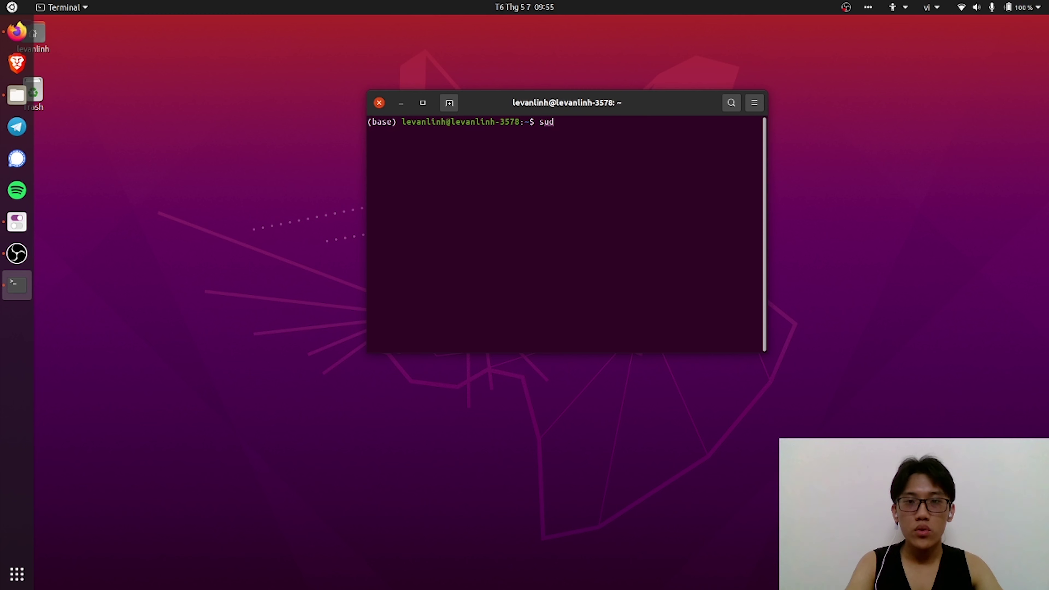
{"action": "type", "text": "o apt-get"}
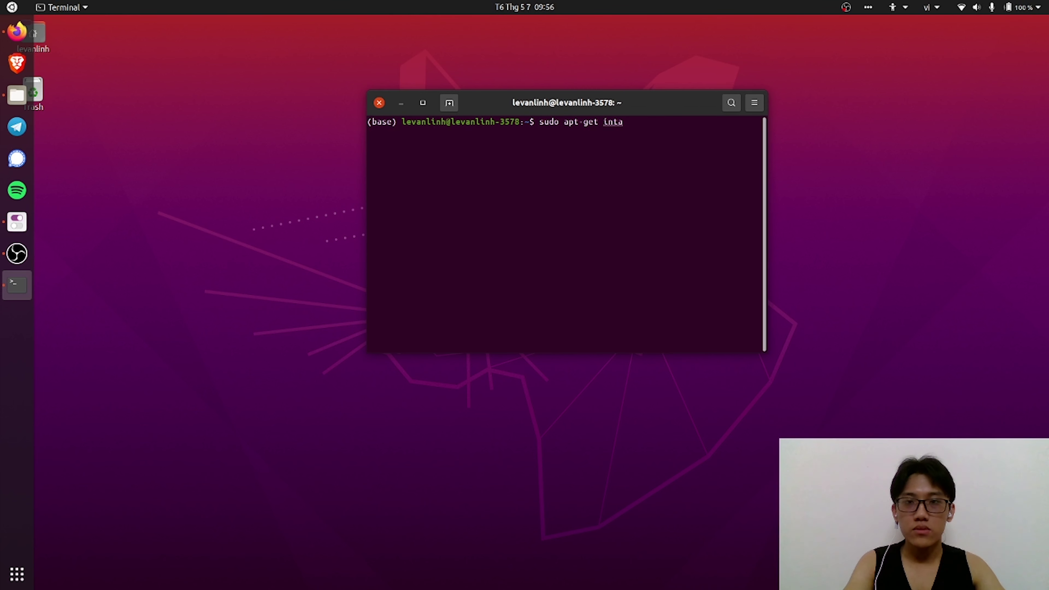
{"action": "type", "text": " install"}
{"action": "key", "text": "super+space"}
{"action": "type", "text": "gn"}
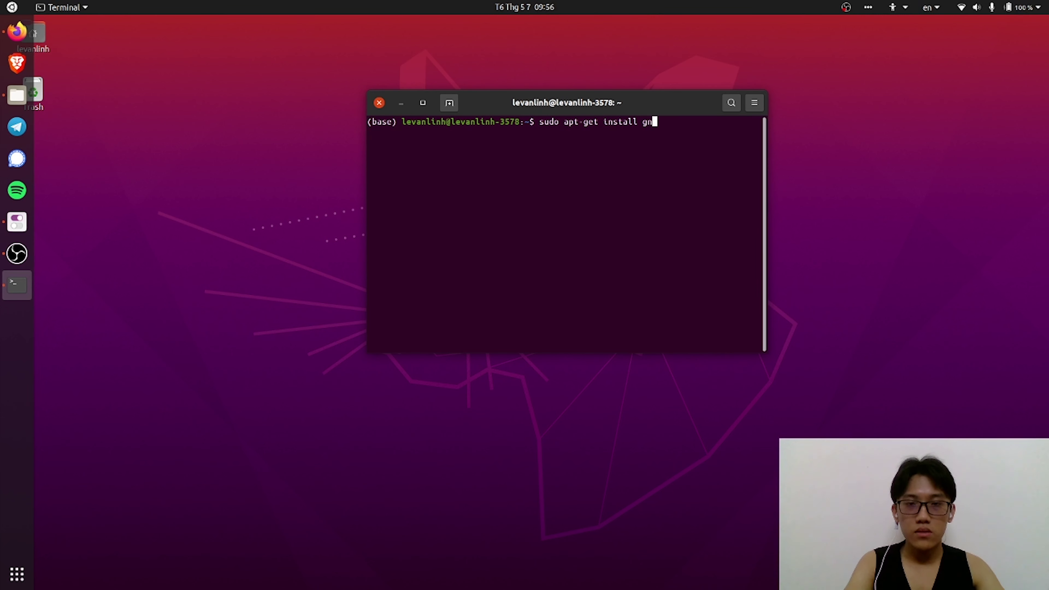
{"action": "type", "text": "ome-twe"}
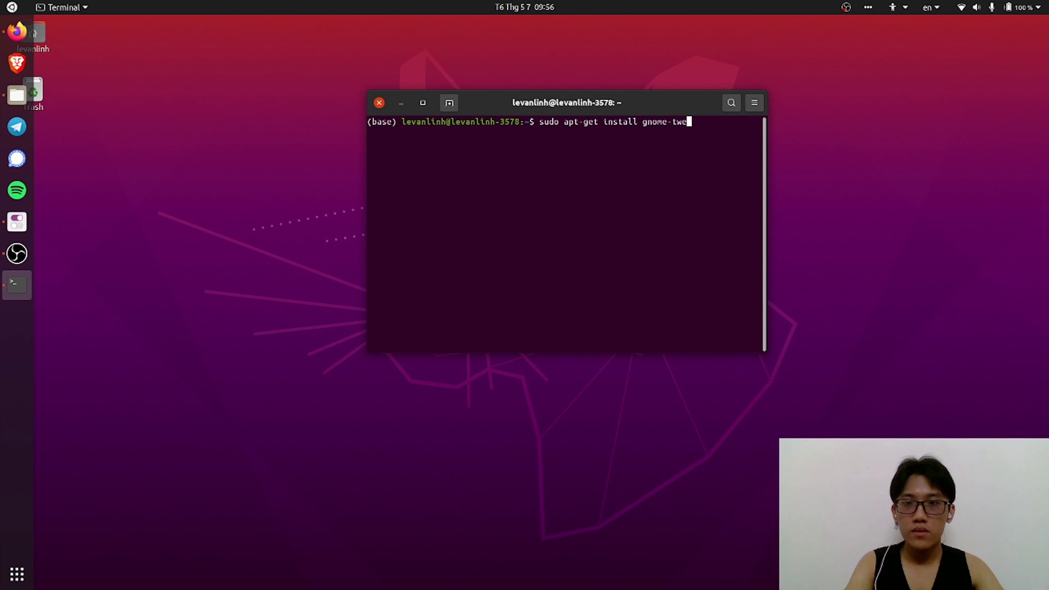
{"action": "type", "text": "aks"}
{"action": "key", "text": "Return"}
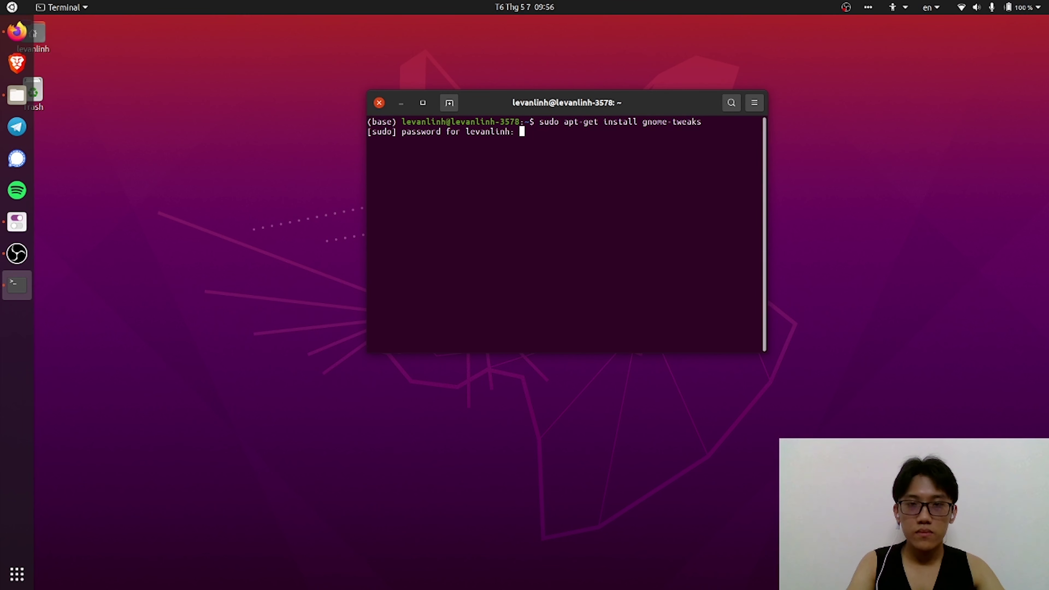
{"action": "key", "text": "Return"}
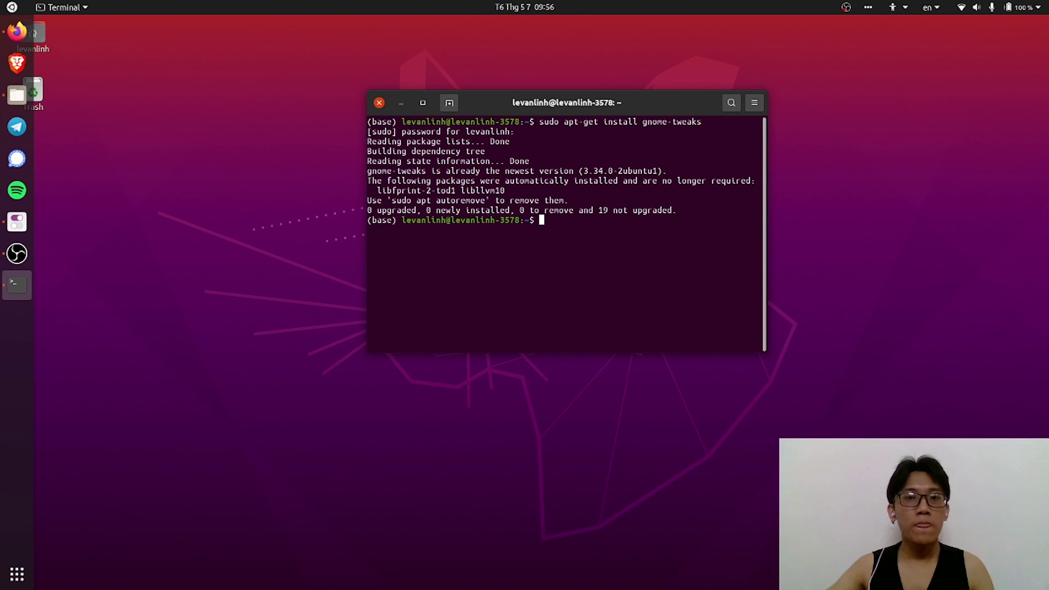
Switch from the terminal to Tweaks and turn off Animations in the General settings
{"action": "left_click", "coordinate": [402, 103]}
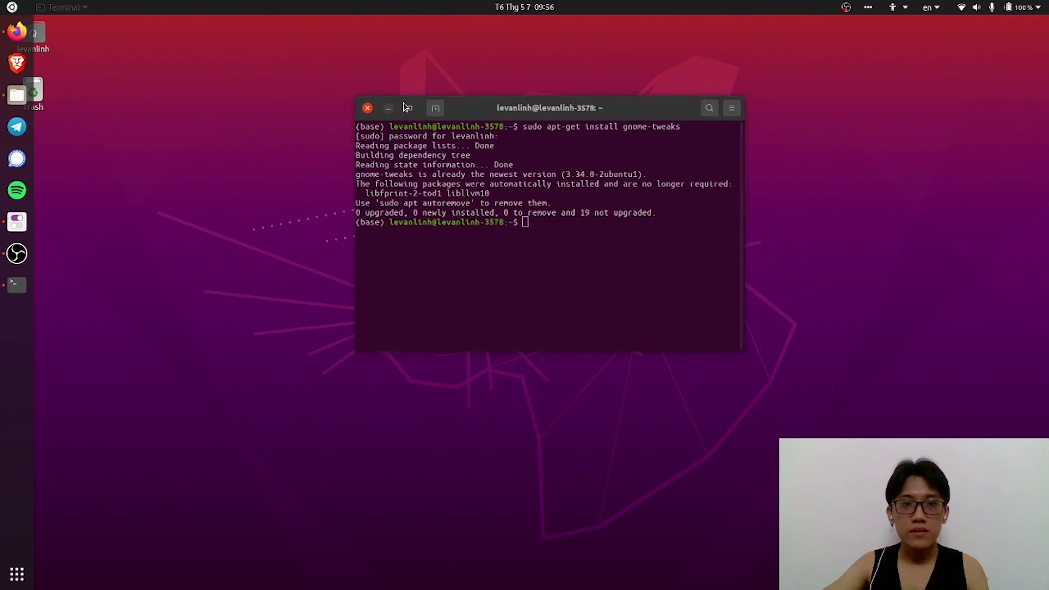
{"action": "left_click", "coordinate": [16, 575]}
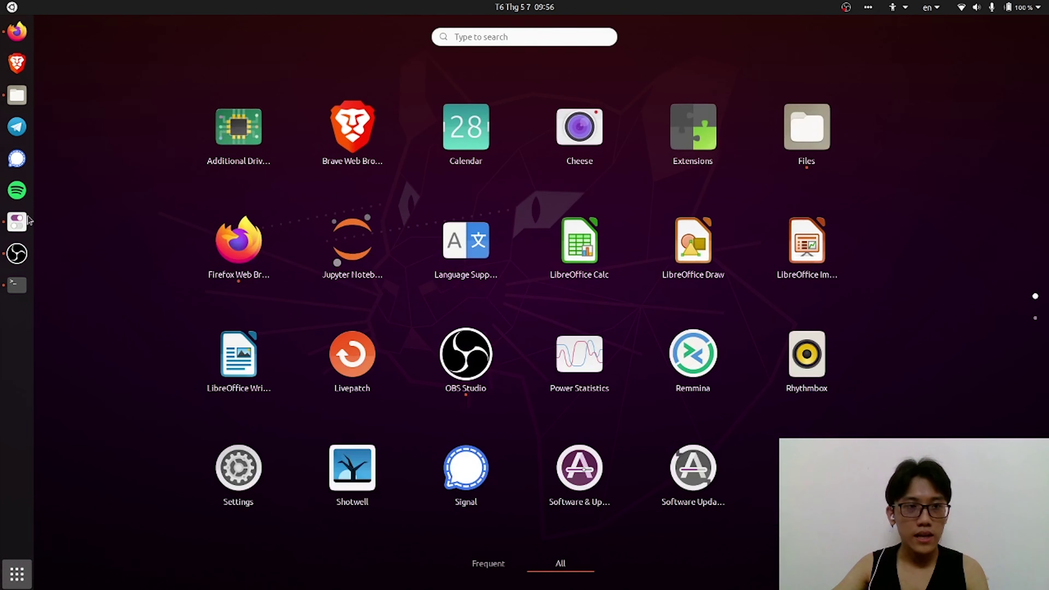
{"action": "left_click", "coordinate": [15, 222]}
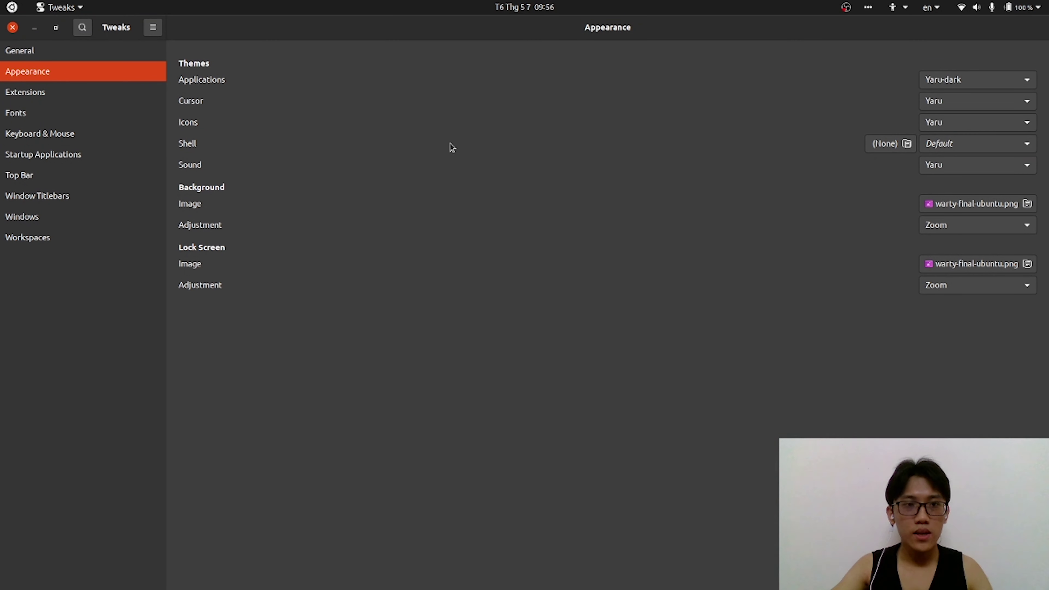
{"action": "left_click", "coordinate": [53, 51]}
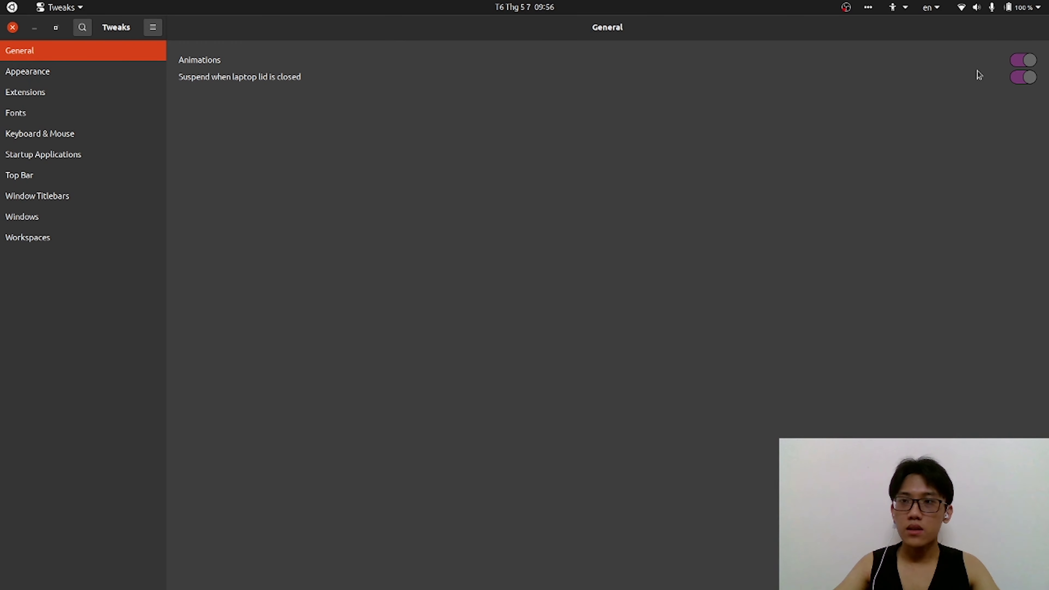
{"action": "left_click", "coordinate": [1029, 63]}
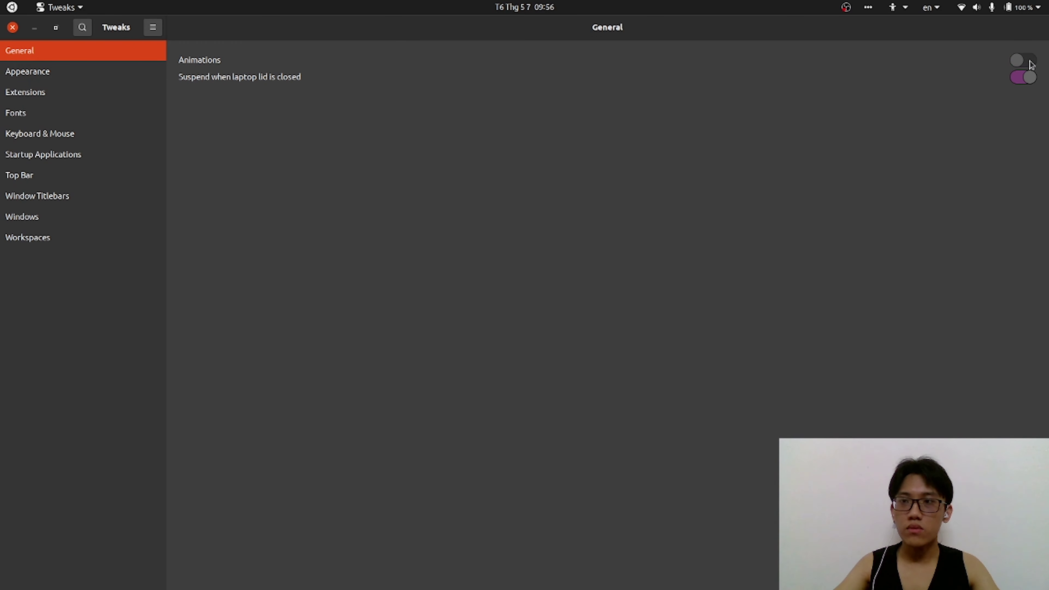
Set the Applications theme to Adwaita-dark in the Appearance settings
{"action": "left_click", "coordinate": [81, 75]}
{"action": "left_click", "coordinate": [956, 83]}
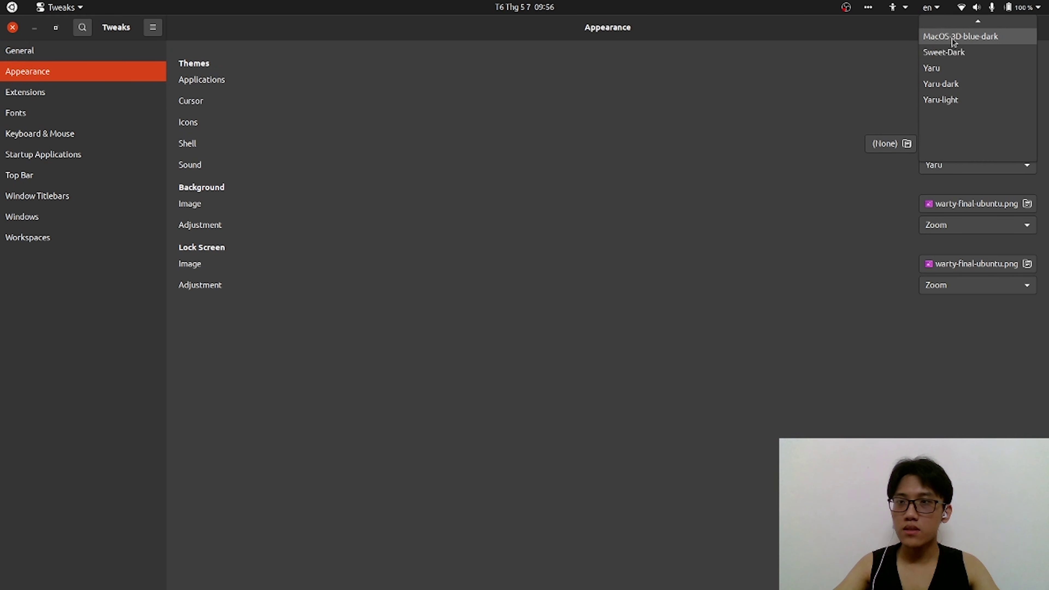
{"action": "scroll", "coordinate": [946, 83], "scroll_direction": "up", "scroll_amount": 1}
{"action": "scroll", "coordinate": [945, 79], "scroll_direction": "up", "scroll_amount": 1}
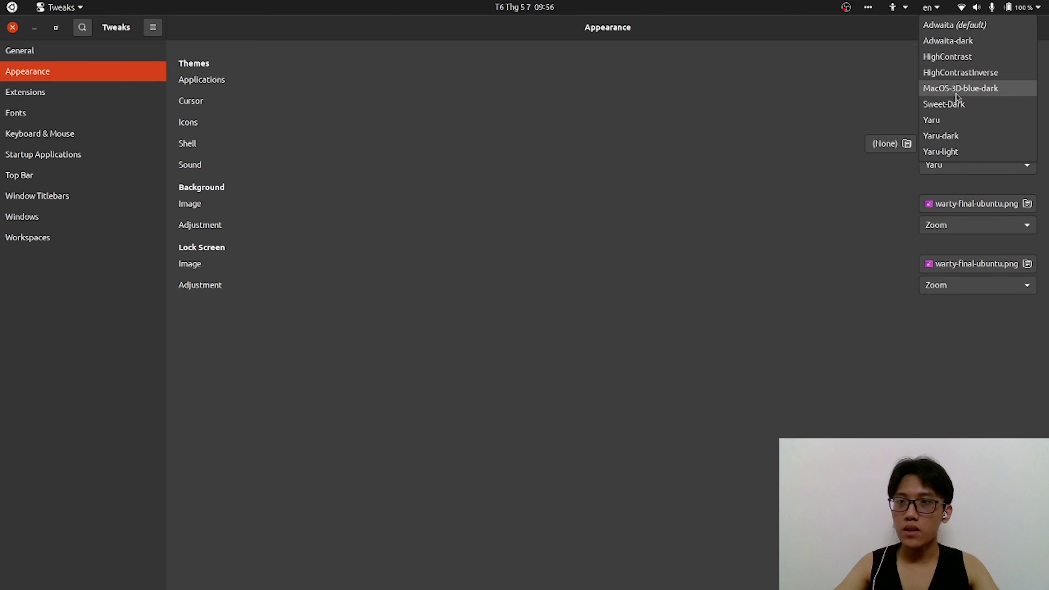
{"action": "left_click", "coordinate": [978, 41]}
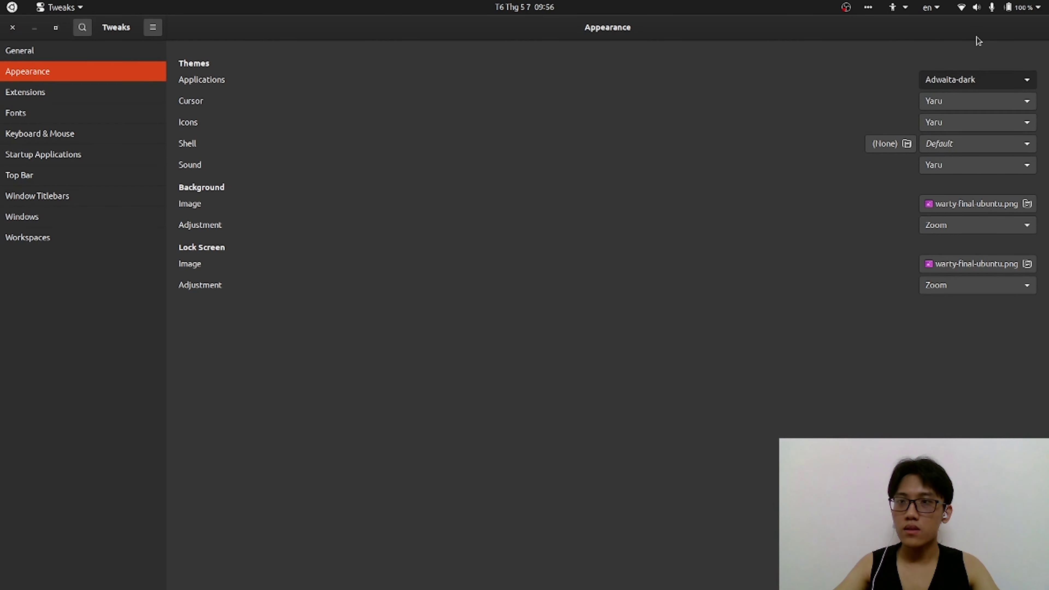
Try the Yaru theme for Applications, and return it to Yaru-dark
{"action": "left_click", "coordinate": [966, 85]}
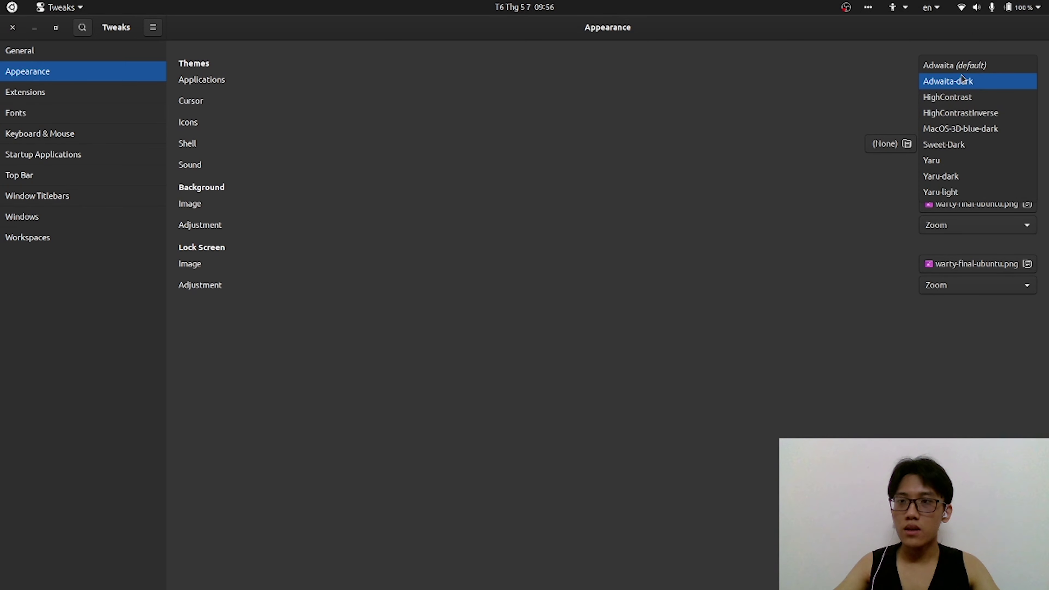
{"action": "left_click", "coordinate": [958, 163]}
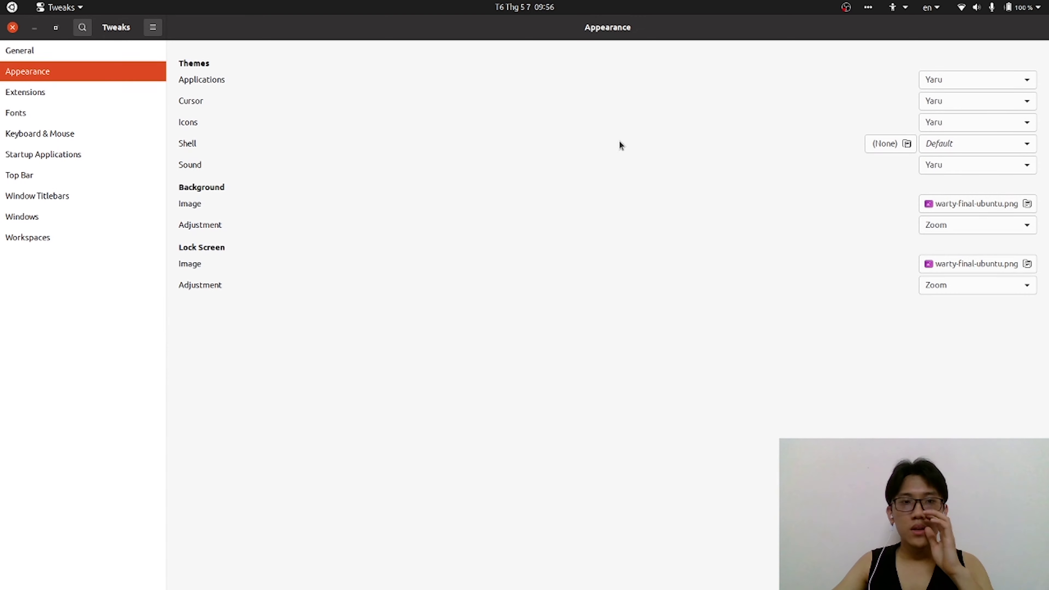
{"action": "left_click", "coordinate": [978, 81]}
{"action": "left_click", "coordinate": [959, 101]}
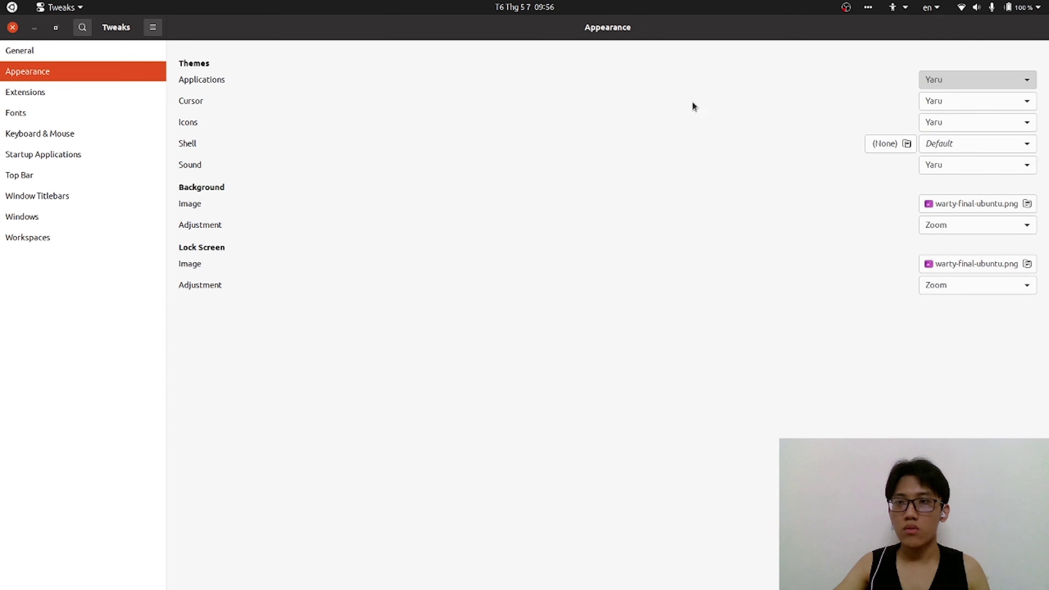
Look through the Extensions, Fonts, Keyboard & Mouse, Startup Applications and Top Bar settings
{"action": "left_click", "coordinate": [35, 96]}
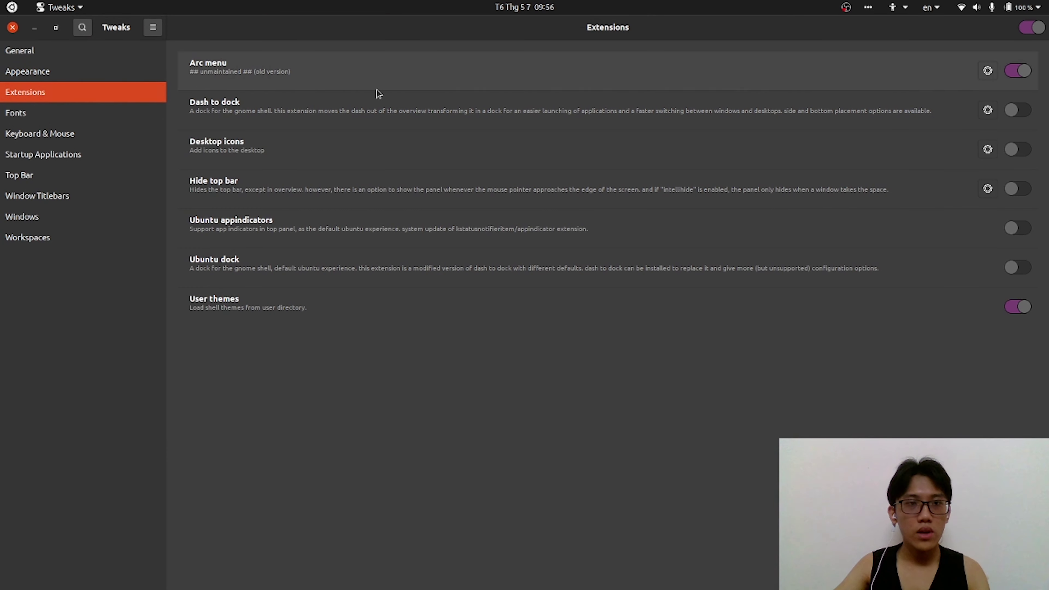
{"action": "left_click", "coordinate": [40, 113]}
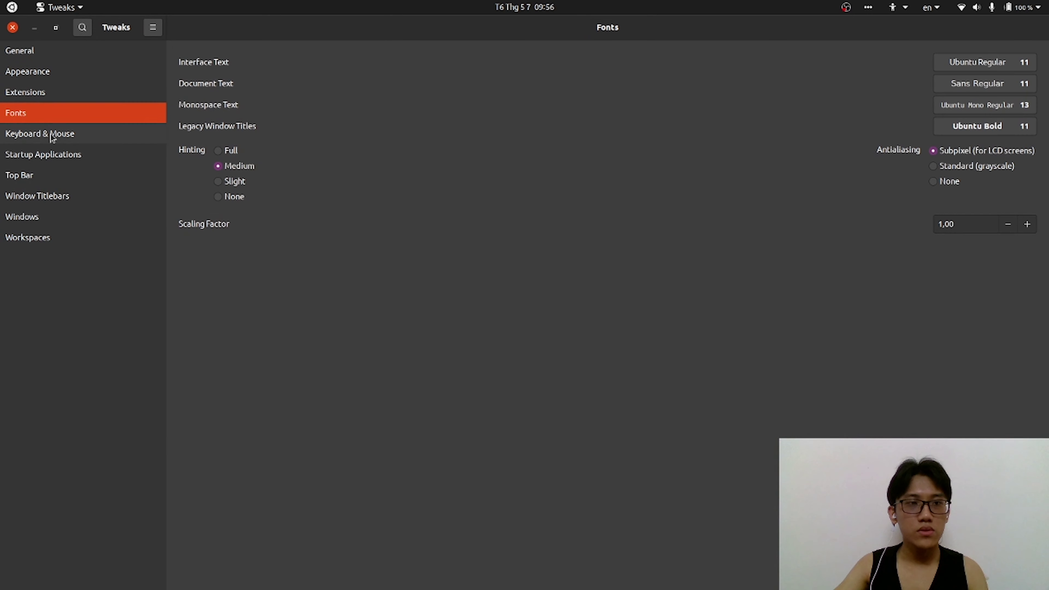
{"action": "left_click", "coordinate": [55, 140]}
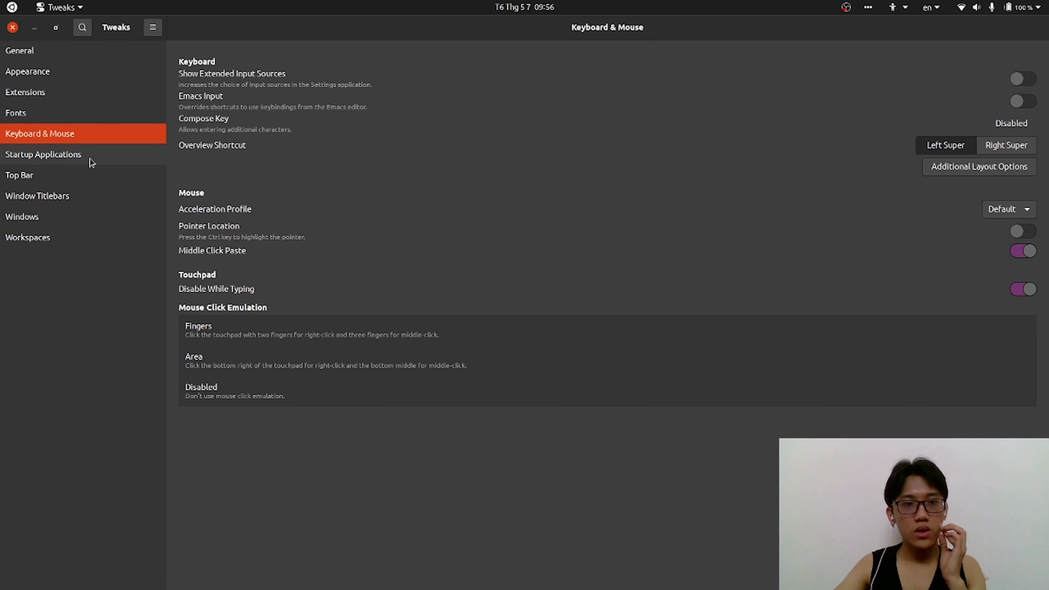
{"action": "left_click", "coordinate": [90, 161]}
{"action": "left_click", "coordinate": [78, 176]}
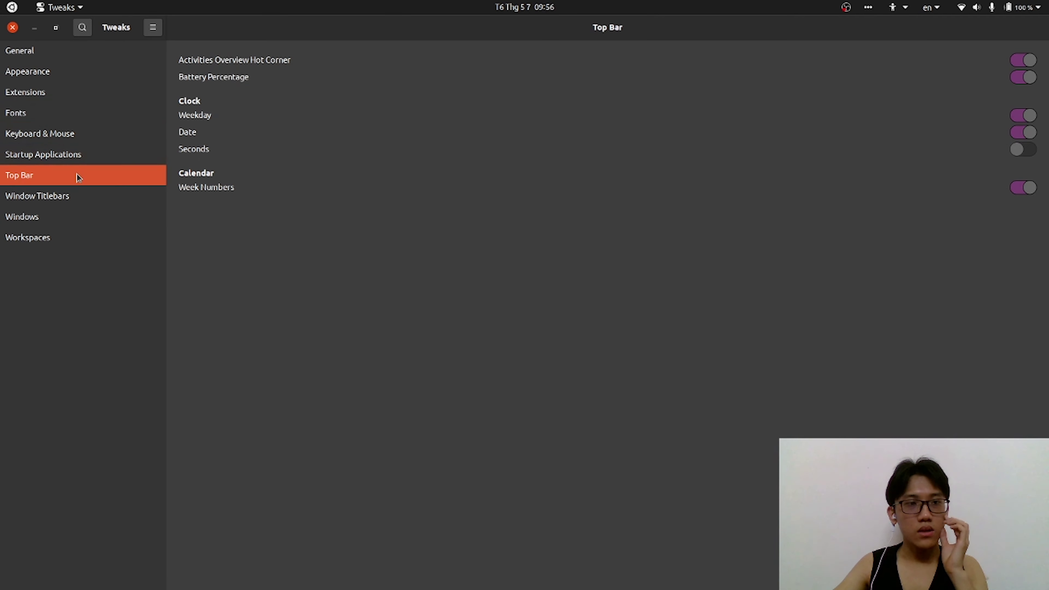
Try placing the window titlebar buttons on the Right, and return their placement to Left
{"action": "left_click", "coordinate": [79, 203]}
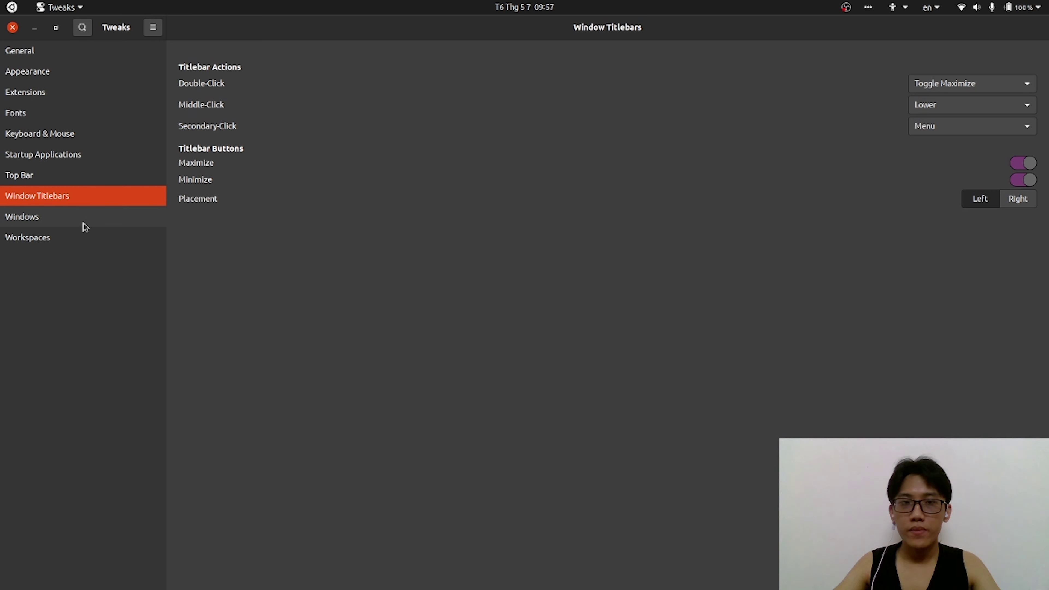
{"action": "left_click", "coordinate": [1018, 205]}
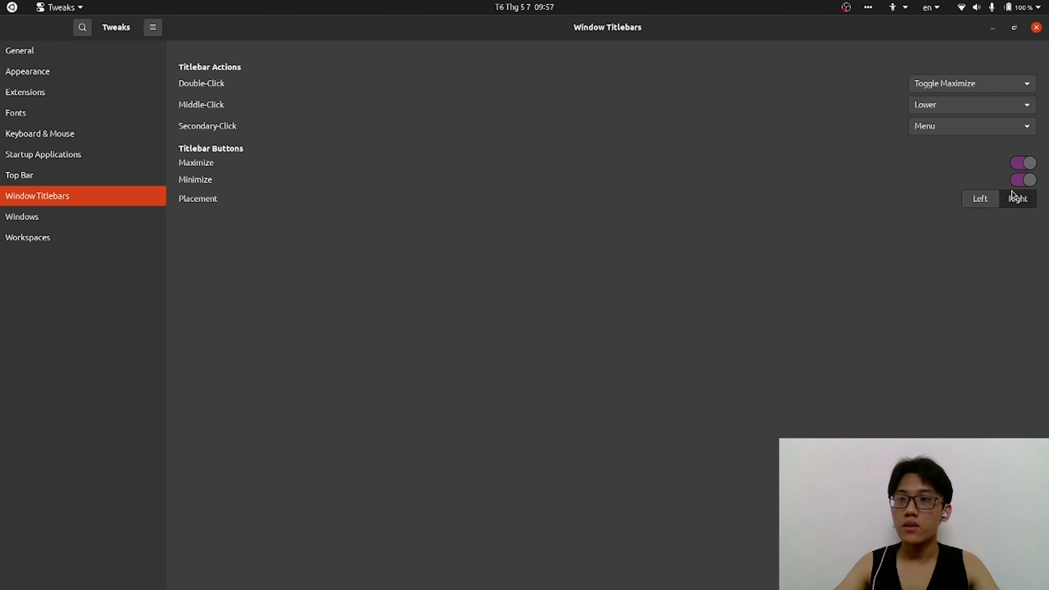
{"action": "left_click", "coordinate": [982, 199]}
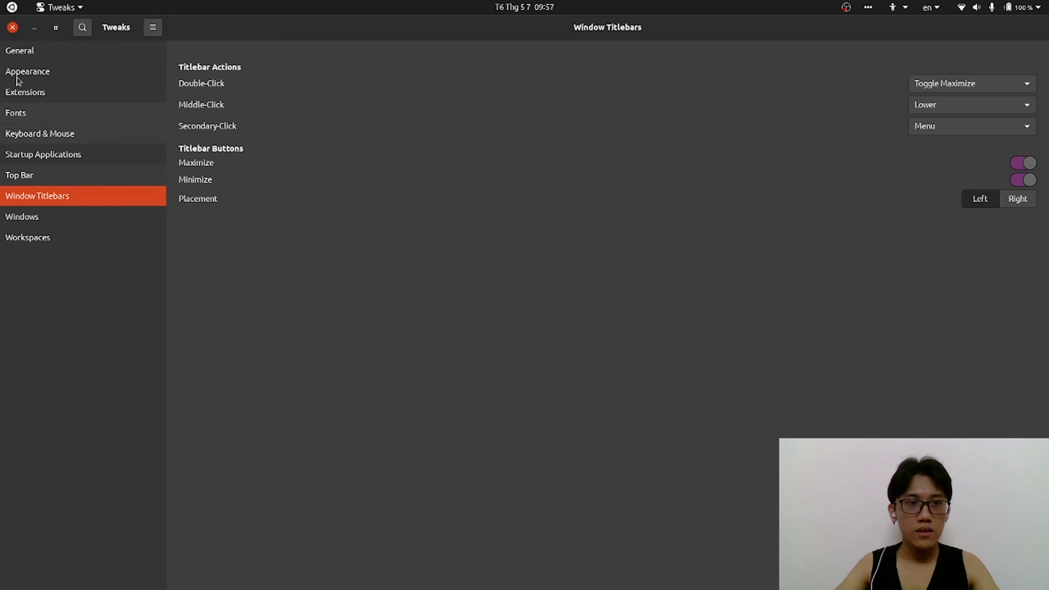
Leave Tweaks minimized on its Appearance settings and open a new Firefox private window
{"action": "left_click", "coordinate": [45, 78]}
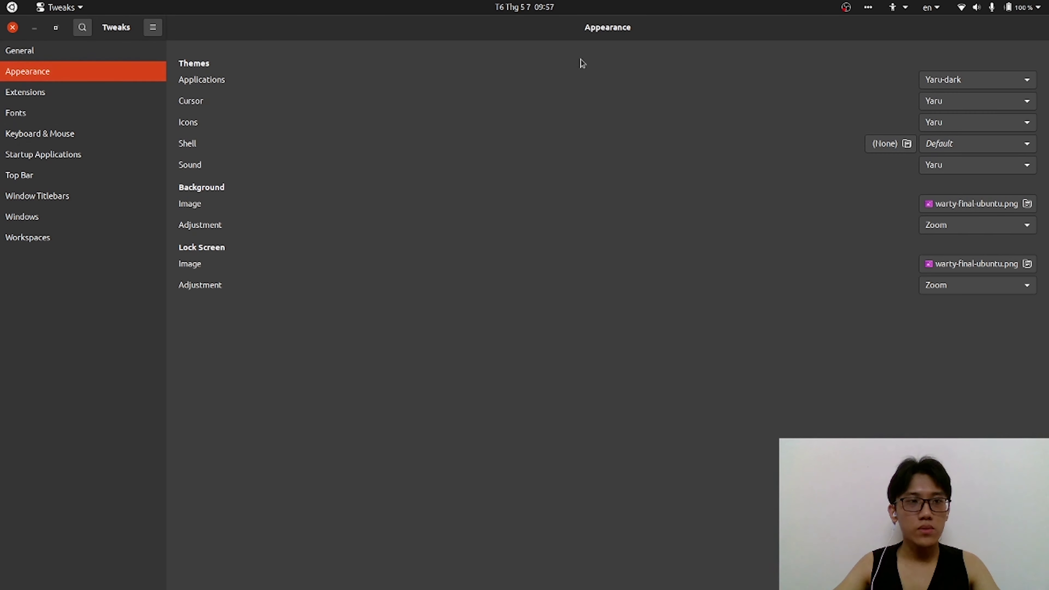
{"action": "left_click", "coordinate": [37, 26]}
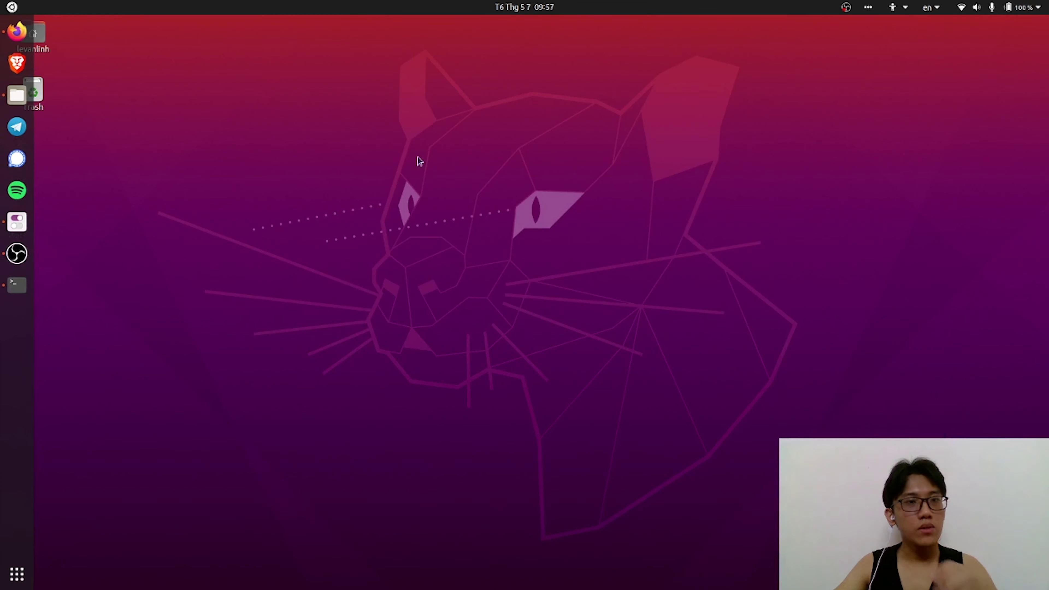
{"action": "right_click", "coordinate": [7, 39]}
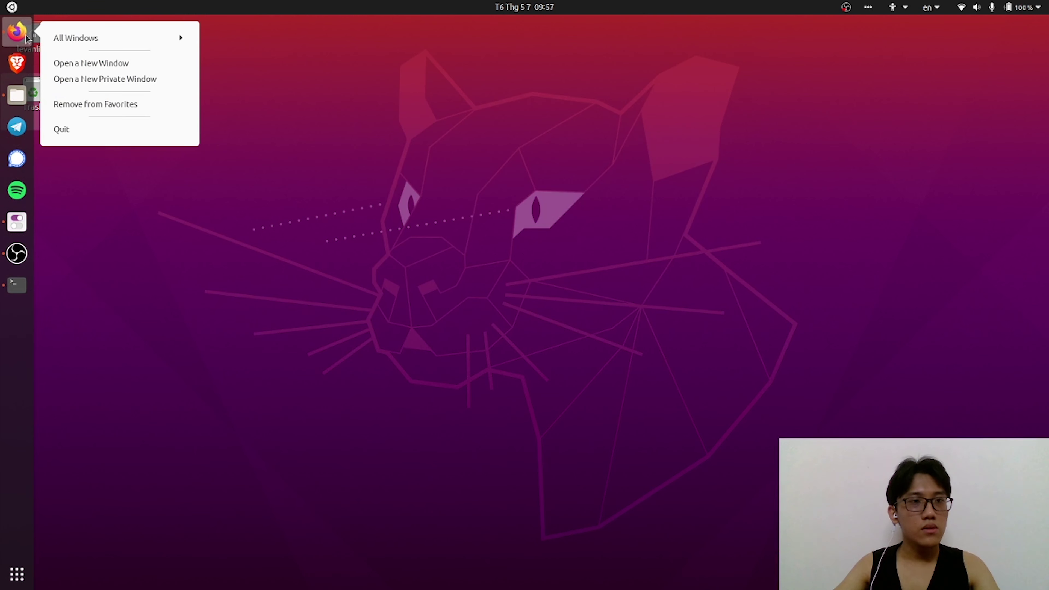
{"action": "left_click", "coordinate": [83, 77]}
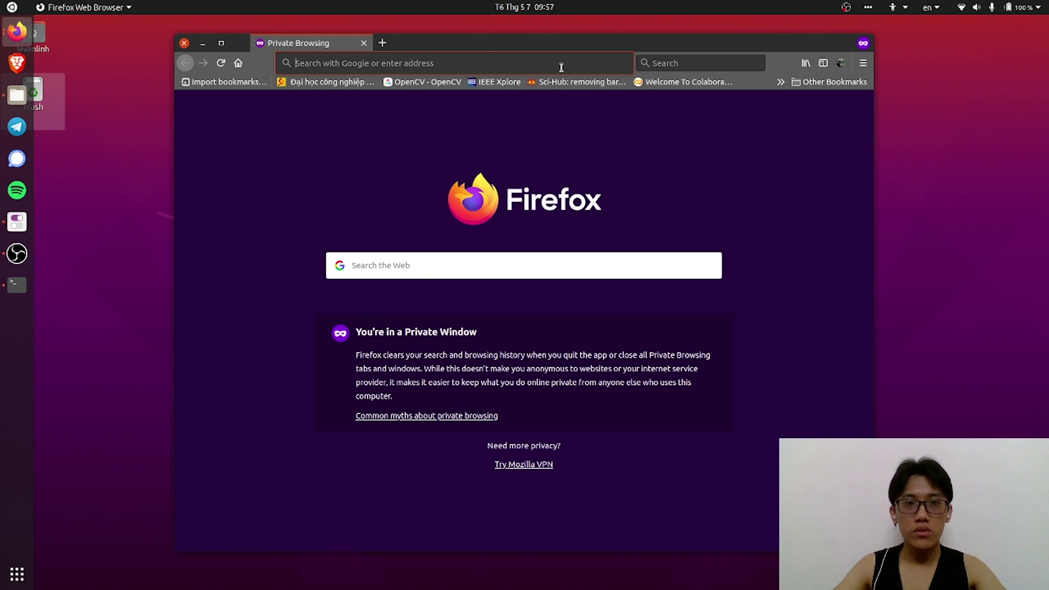
Go to gnome-look.org in the private window and maximize the browser
{"action": "left_click", "coordinate": [497, 60]}
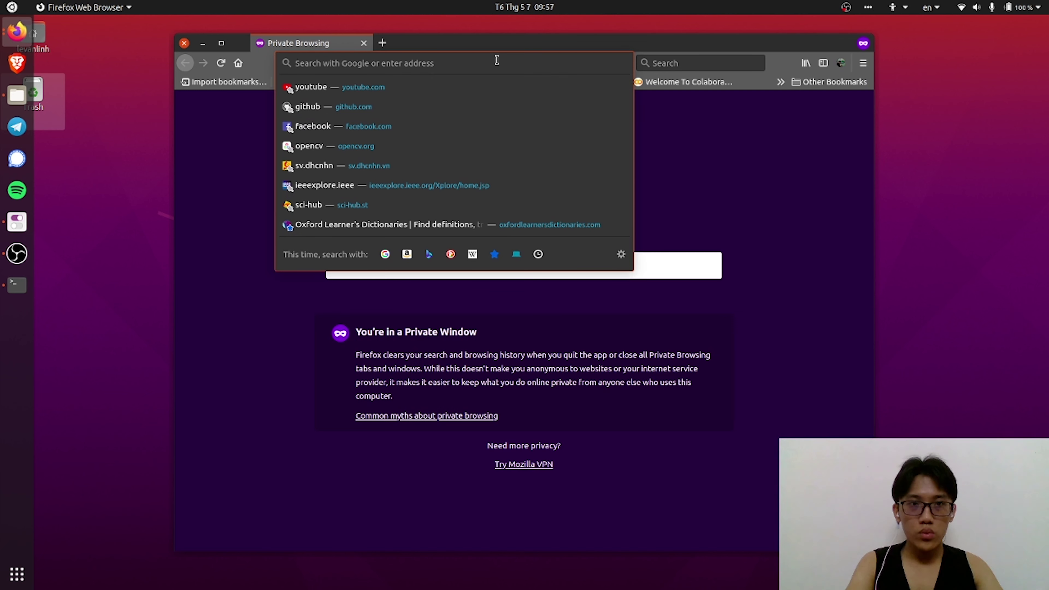
{"action": "type", "text": "gno"}
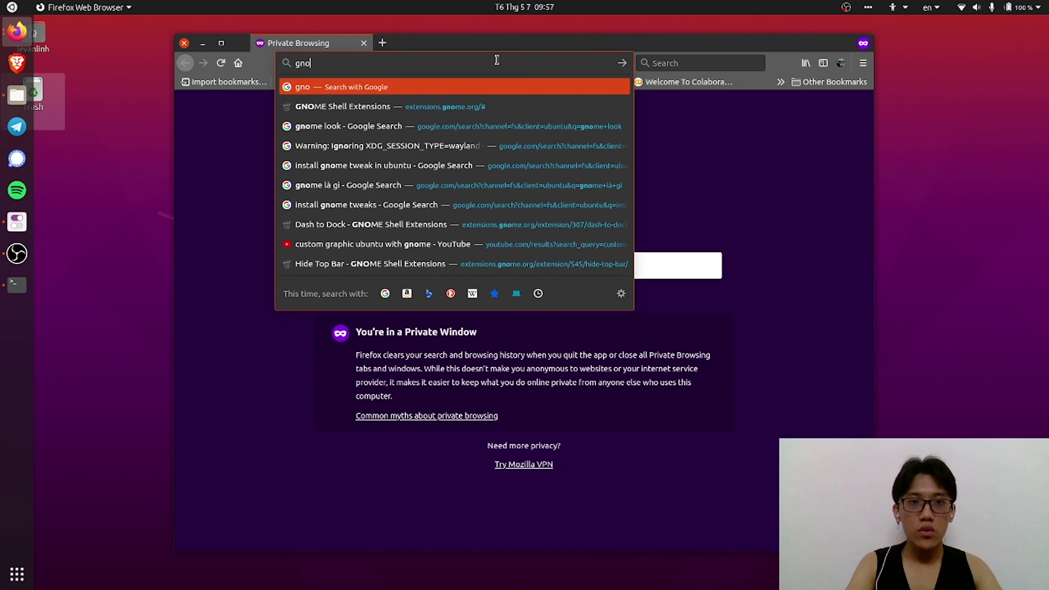
{"action": "type", "text": "me-look"}
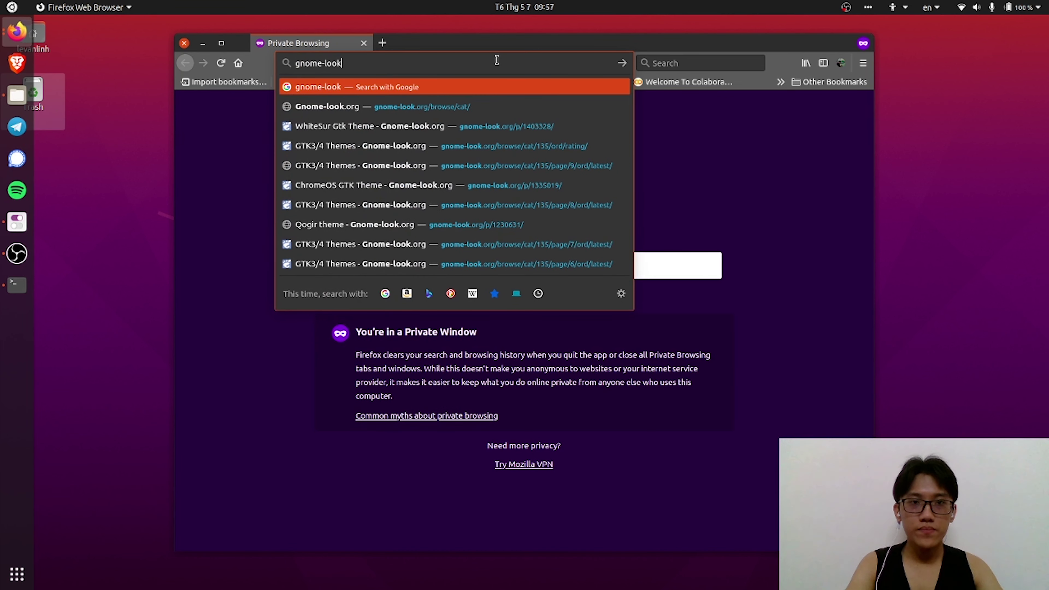
{"action": "type", "text": ".org"}
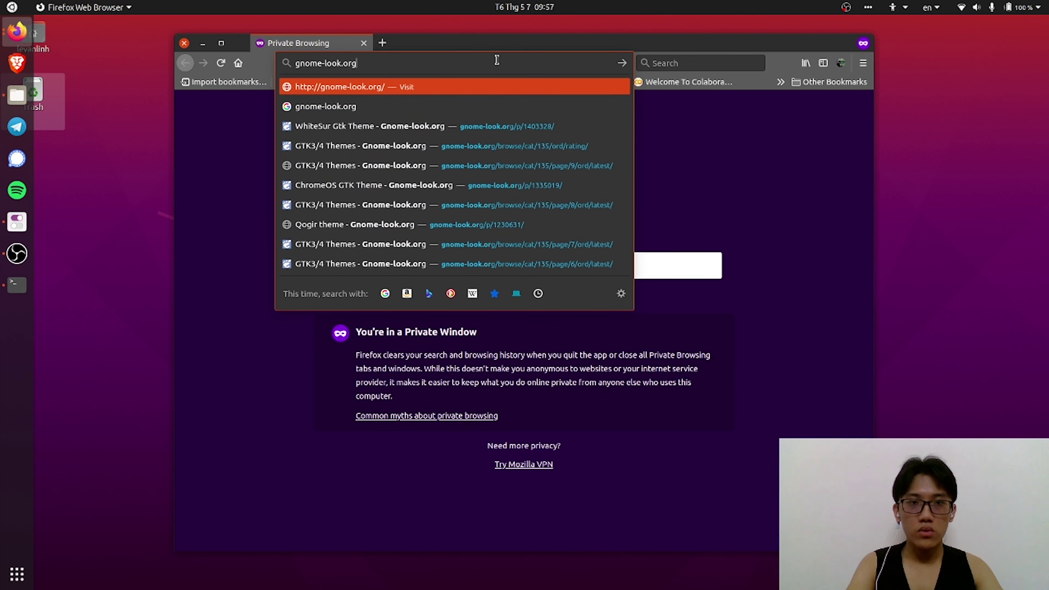
{"action": "key", "text": "Return"}
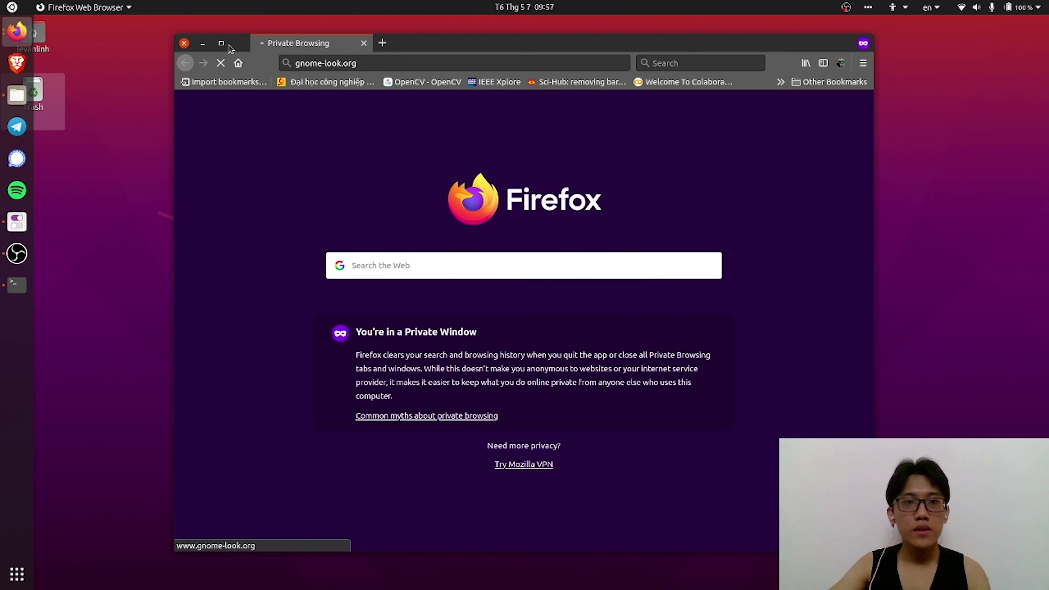
{"action": "left_click", "coordinate": [220, 43]}
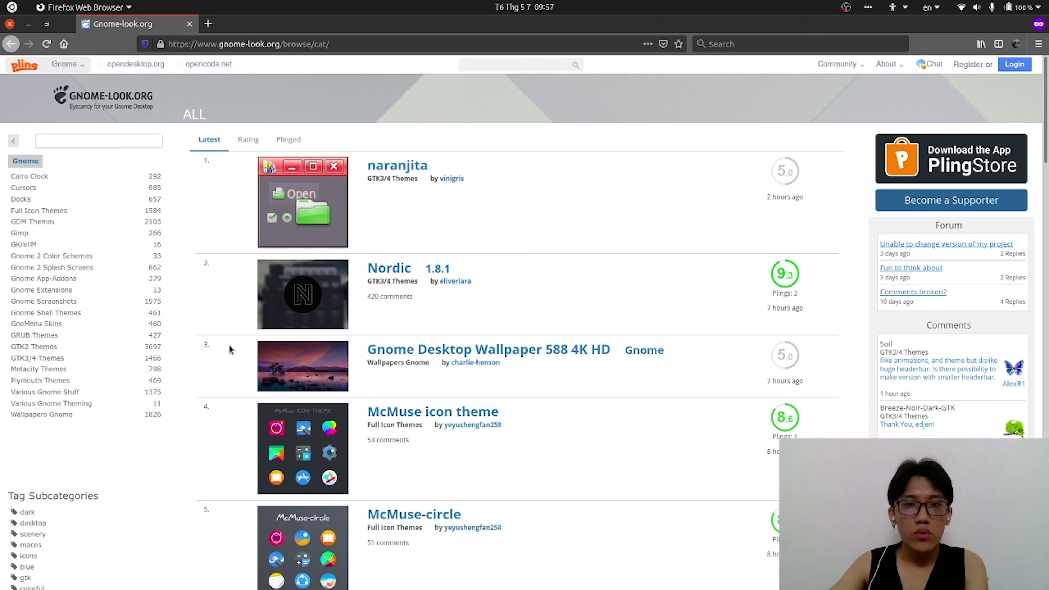
Open the GTK3/4 Themes category and order its themes by rating
{"action": "left_click", "coordinate": [89, 380]}
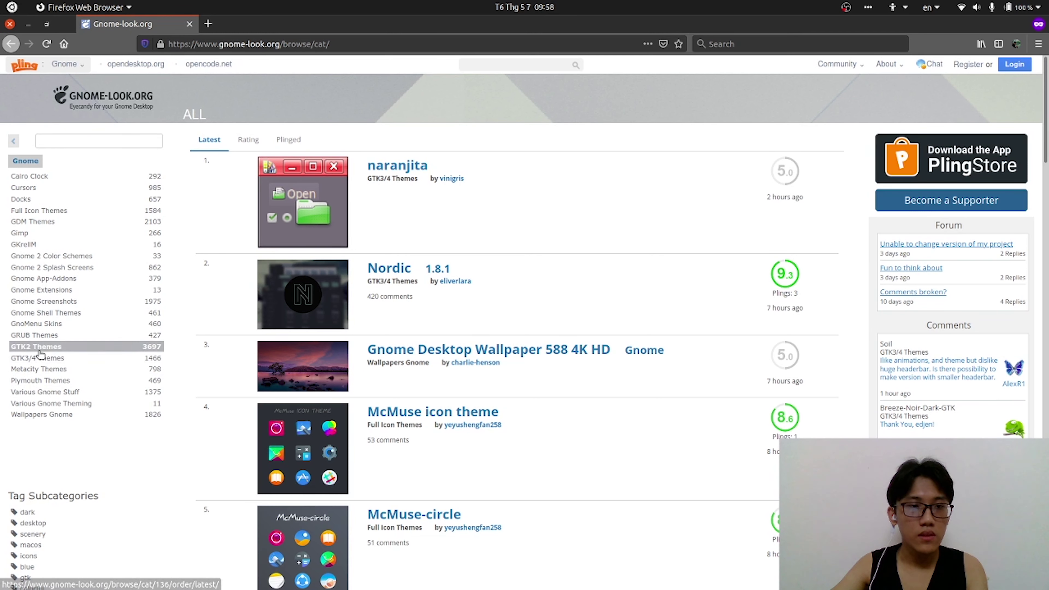
{"action": "left_click", "coordinate": [42, 362]}
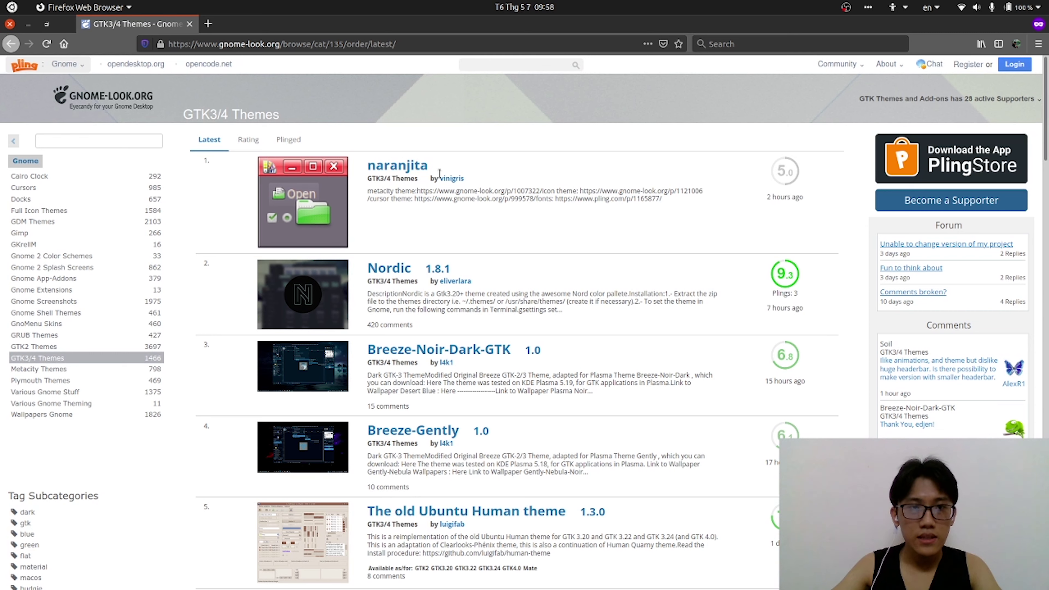
{"action": "left_click", "coordinate": [248, 140]}
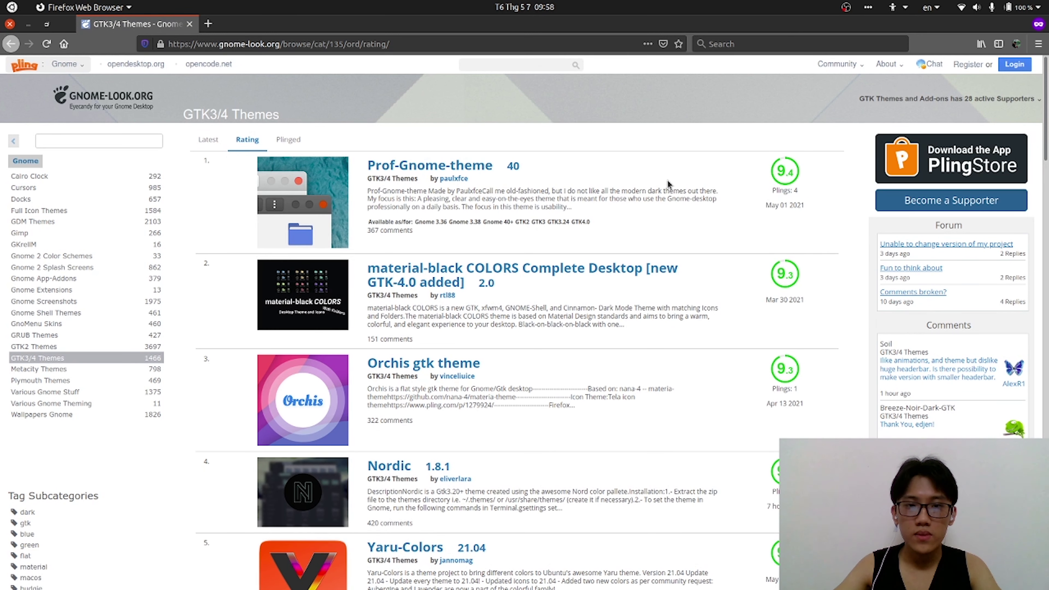
Look through the top-rated GTK3/4 themes on pages 1 and 2 of the list
{"action": "scroll", "coordinate": [805, 261], "scroll_direction": "down", "scroll_amount": 2}
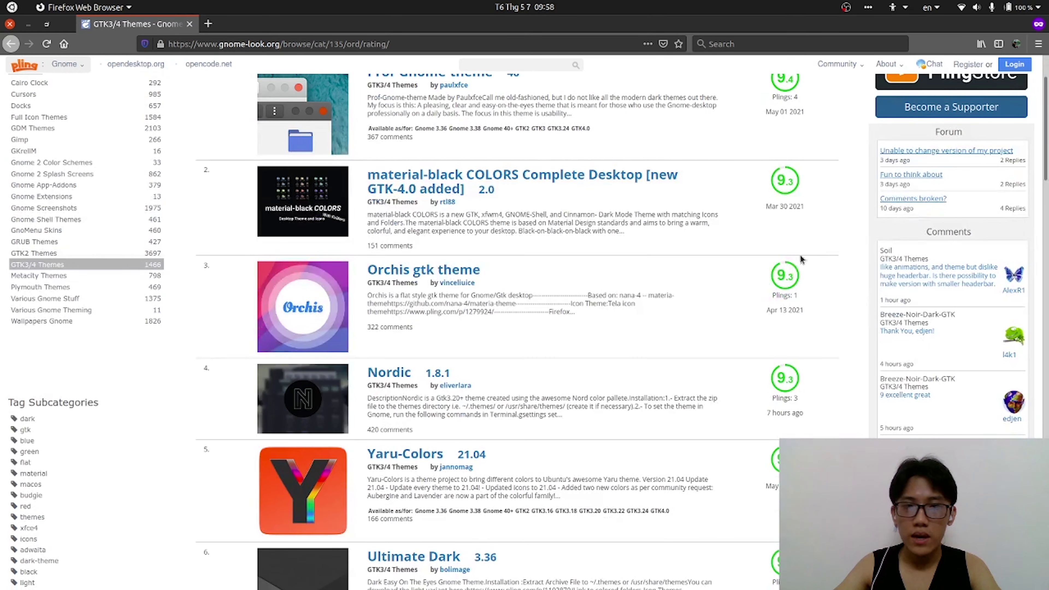
{"action": "scroll", "coordinate": [764, 277], "scroll_direction": "down", "scroll_amount": 2}
{"action": "scroll", "coordinate": [695, 229], "scroll_direction": "down", "scroll_amount": 4}
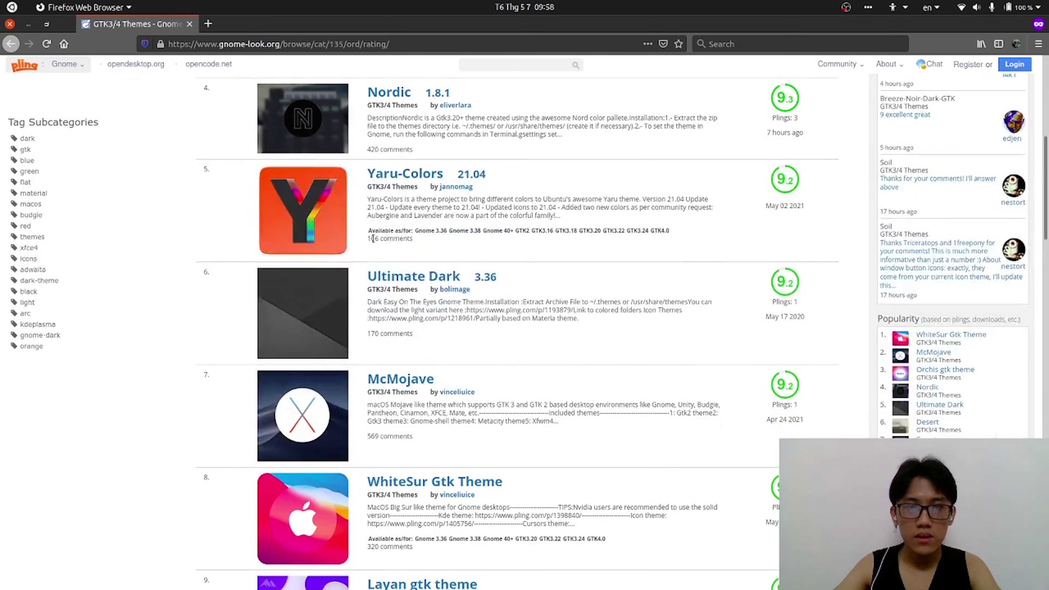
{"action": "scroll", "coordinate": [418, 234], "scroll_direction": "down", "scroll_amount": 6}
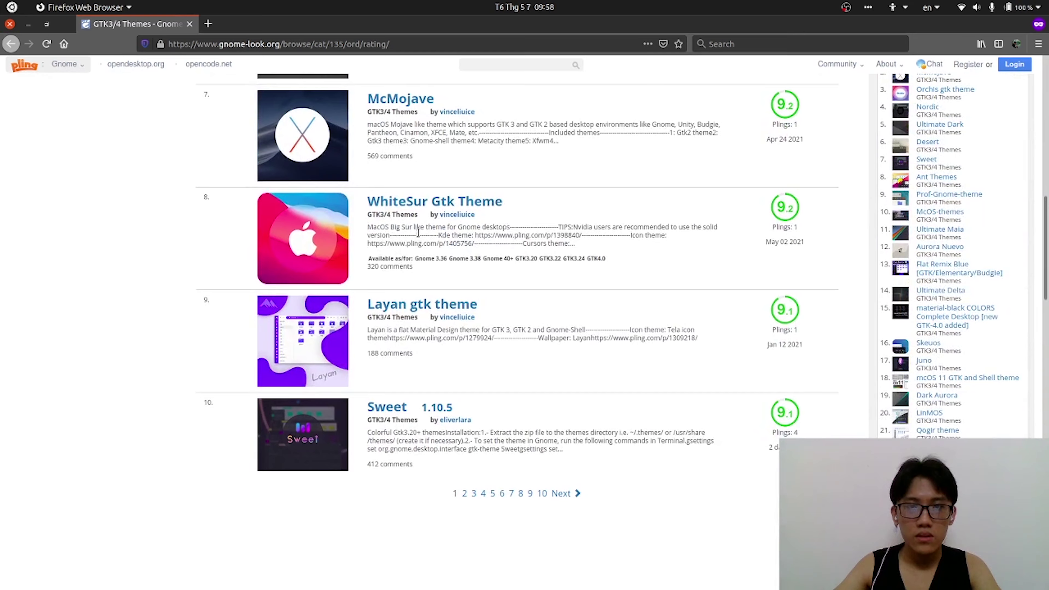
{"action": "scroll", "coordinate": [417, 233], "scroll_direction": "down", "scroll_amount": 2}
{"action": "left_click", "coordinate": [465, 400]}
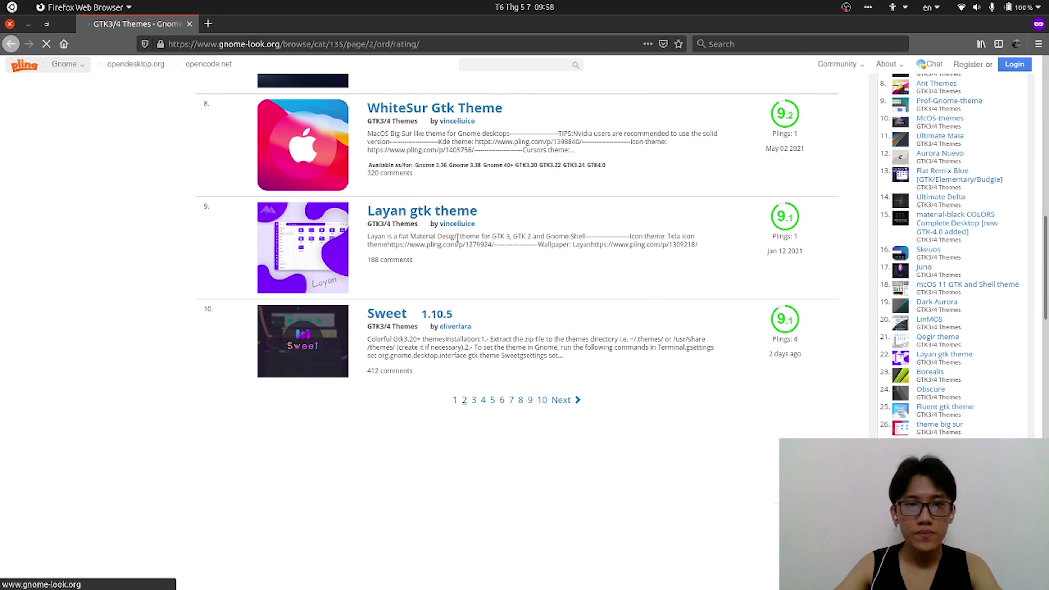
{"action": "scroll", "coordinate": [545, 205], "scroll_direction": "down", "scroll_amount": 2}
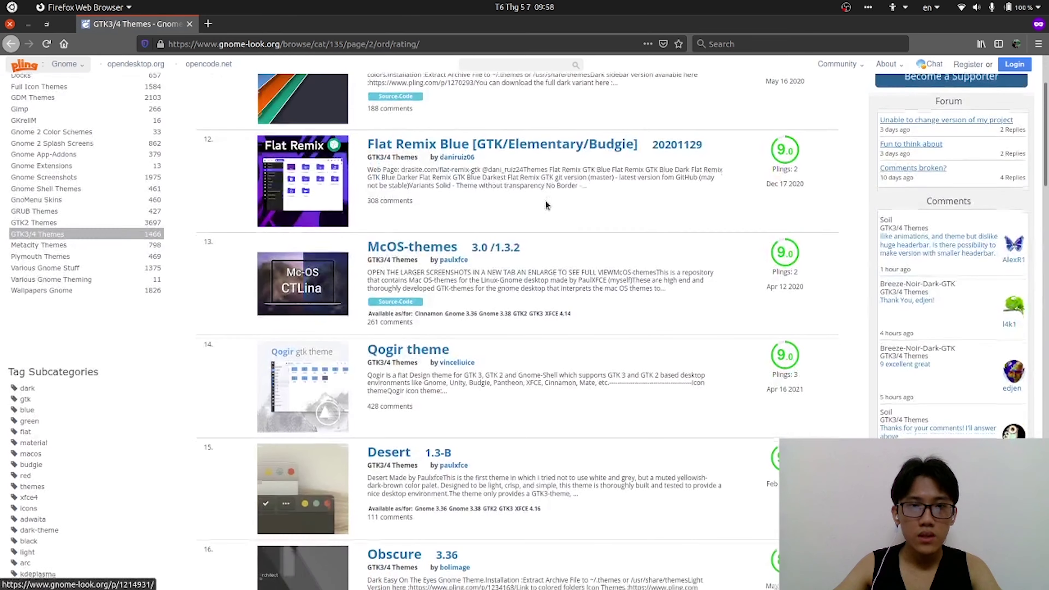
{"action": "scroll", "coordinate": [546, 205], "scroll_direction": "down", "scroll_amount": 2}
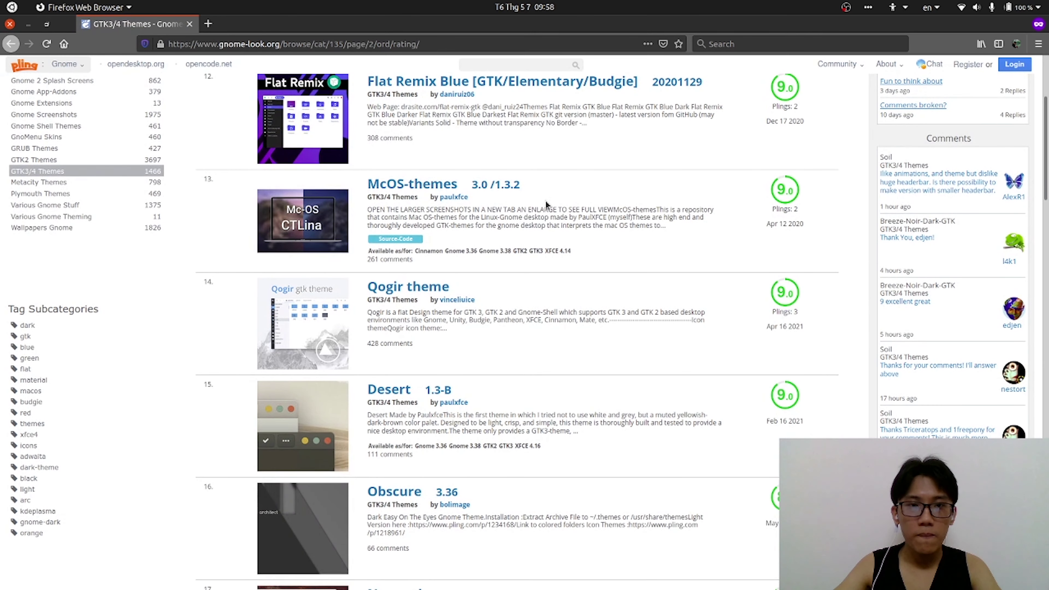
{"action": "scroll", "coordinate": [545, 203], "scroll_direction": "down", "scroll_amount": 3}
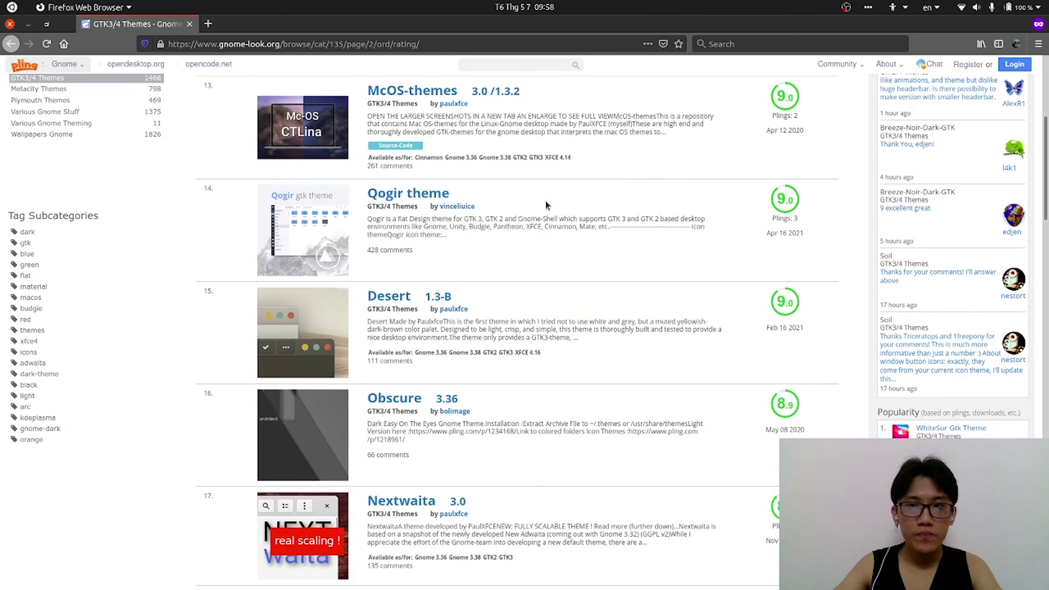
{"action": "scroll", "coordinate": [545, 205], "scroll_direction": "down", "scroll_amount": 5}
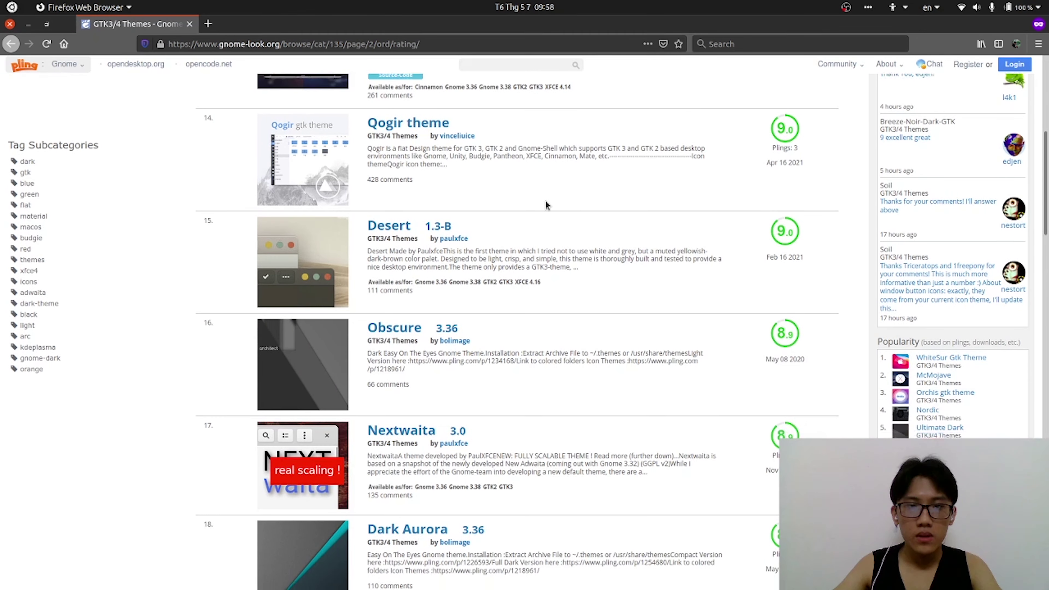
{"action": "scroll", "coordinate": [545, 205], "scroll_direction": "down", "scroll_amount": 9}
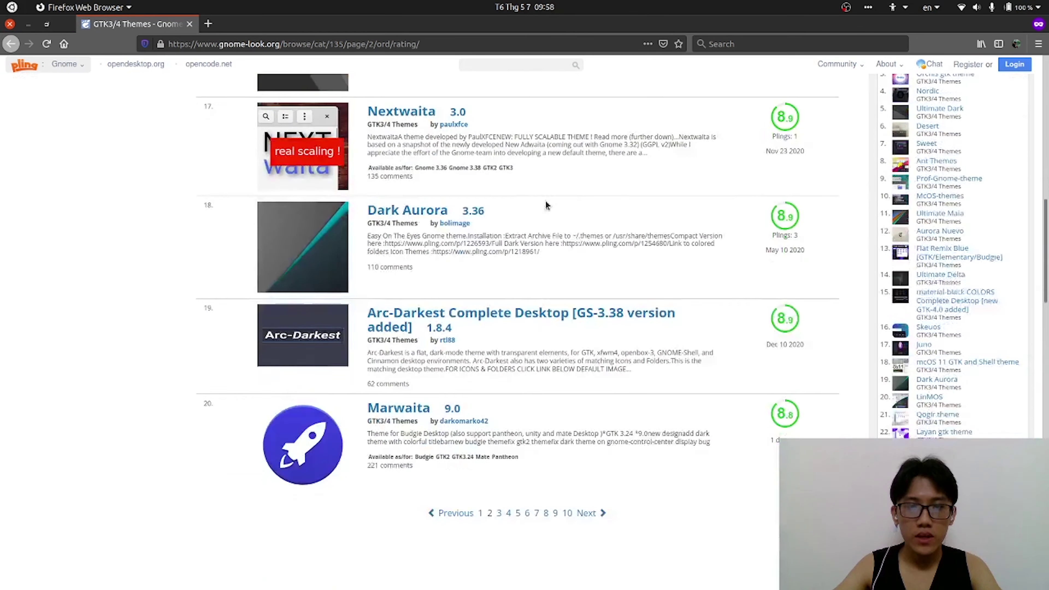
Look through the rated GTK3/4 themes on pages 3 and 4 of the list
{"action": "left_click", "coordinate": [499, 466]}
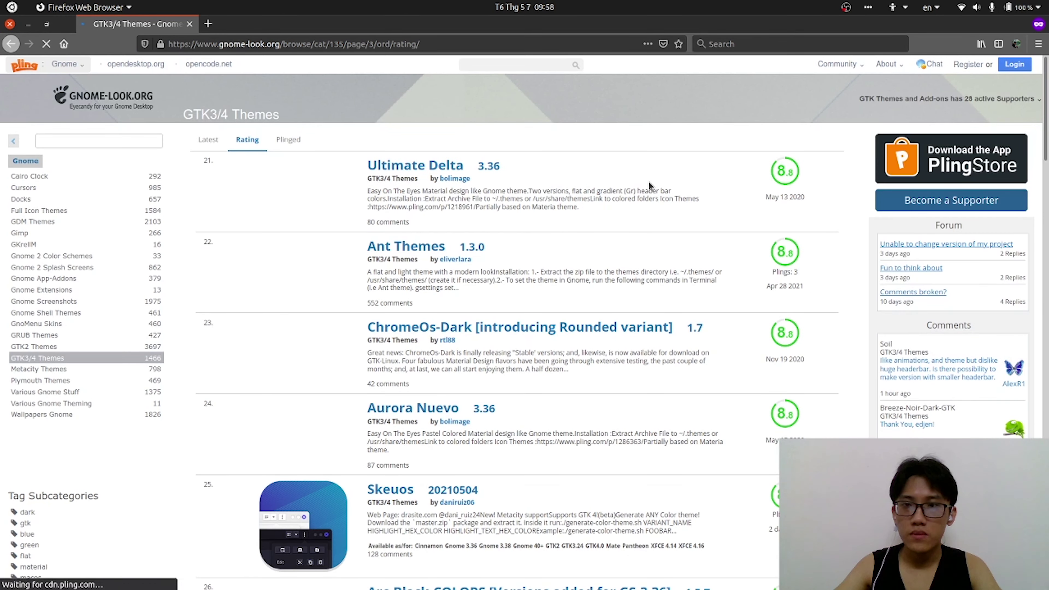
{"action": "scroll", "coordinate": [537, 198], "scroll_direction": "down", "scroll_amount": 4}
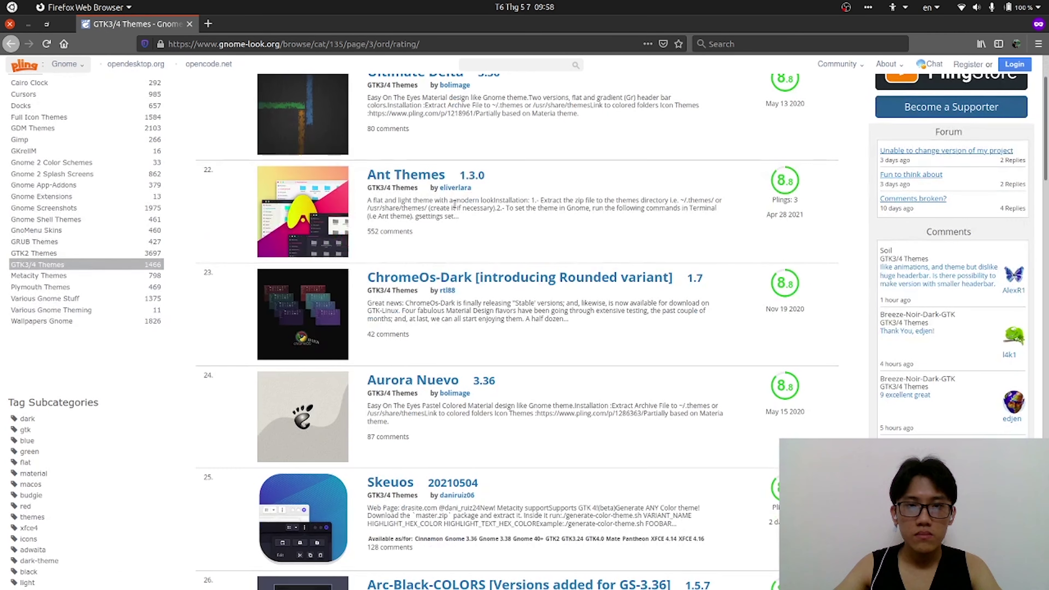
{"action": "scroll", "coordinate": [511, 204], "scroll_direction": "down", "scroll_amount": 9}
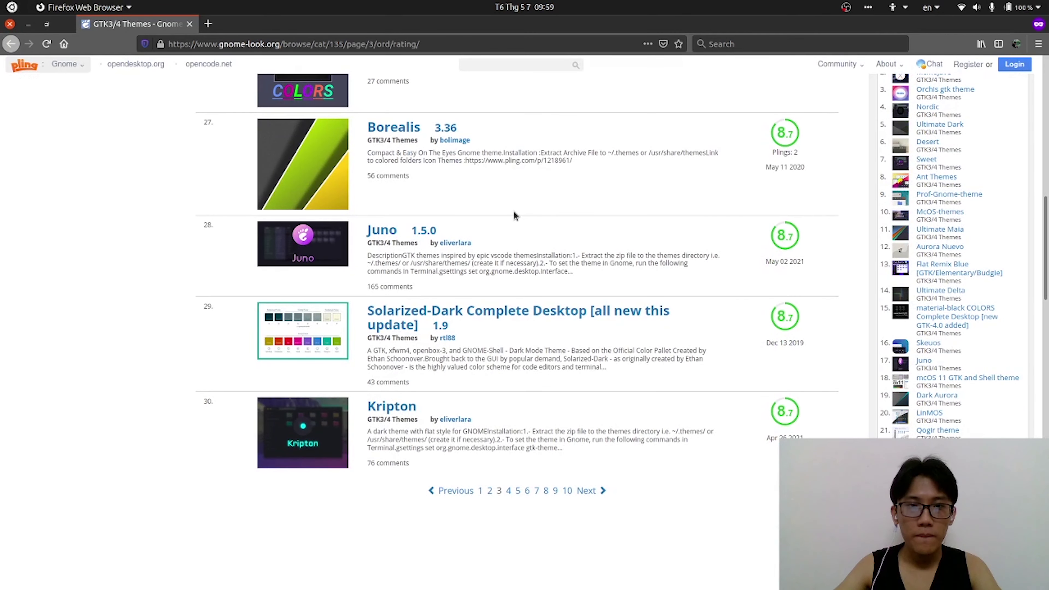
{"action": "scroll", "coordinate": [514, 220], "scroll_direction": "down", "scroll_amount": 3}
{"action": "left_click", "coordinate": [508, 366]}
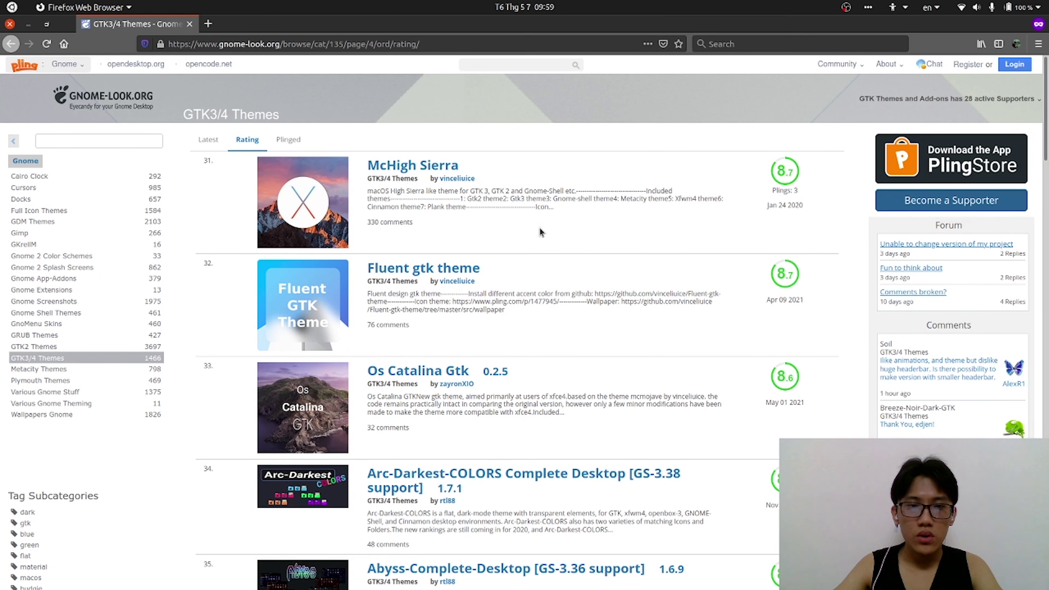
{"action": "scroll", "coordinate": [540, 232], "scroll_direction": "down", "scroll_amount": 12}
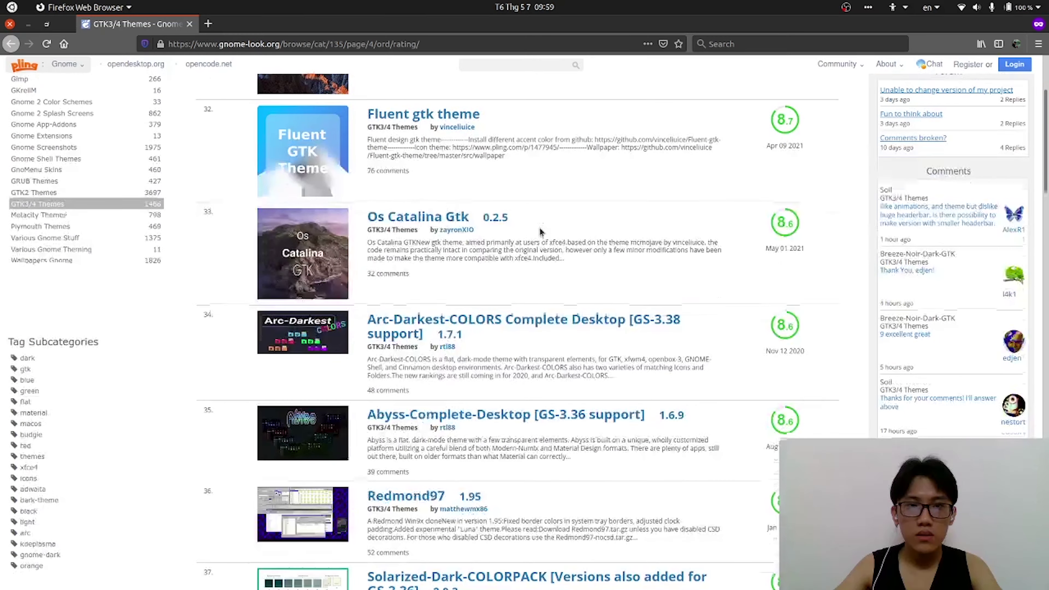
{"action": "scroll", "coordinate": [539, 231], "scroll_direction": "down", "scroll_amount": 5}
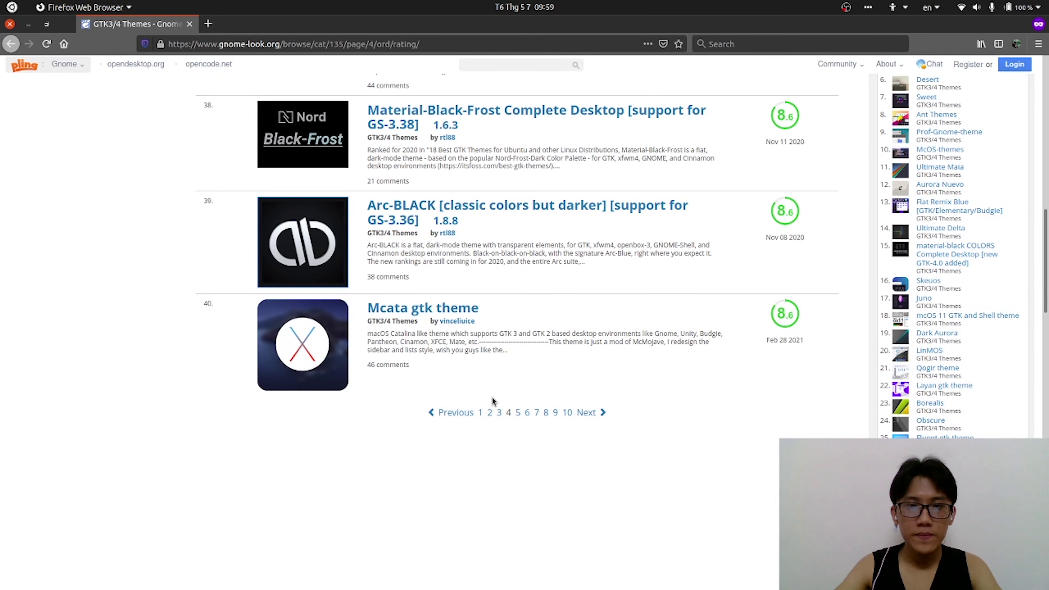
Open the ChromeOS GTK Theme from page 5 of the list and enlarge its second preview image
{"action": "left_click", "coordinate": [517, 413]}
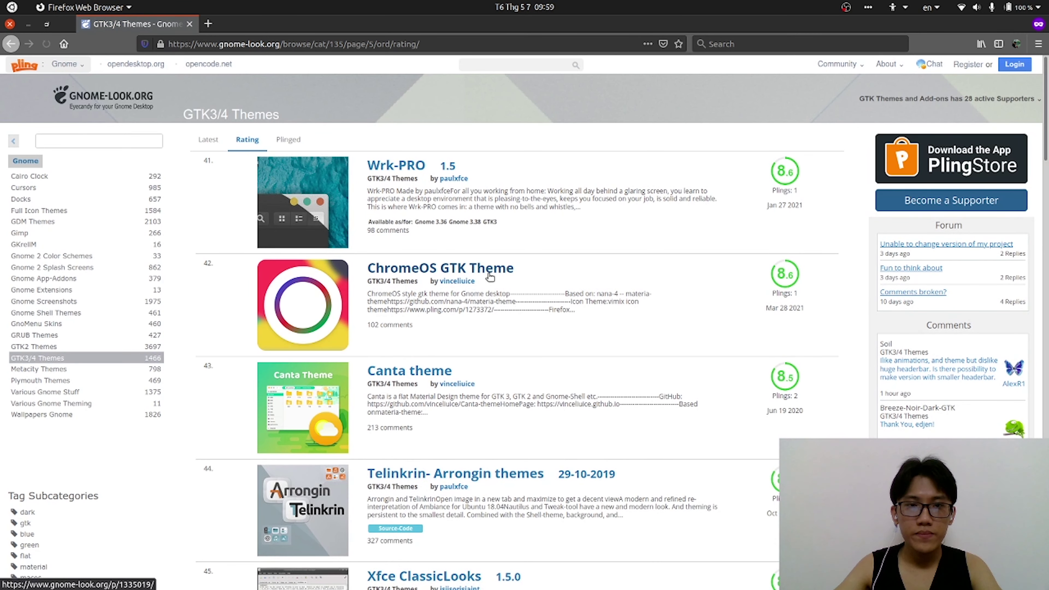
{"action": "scroll", "coordinate": [297, 367], "scroll_direction": "down", "scroll_amount": 3}
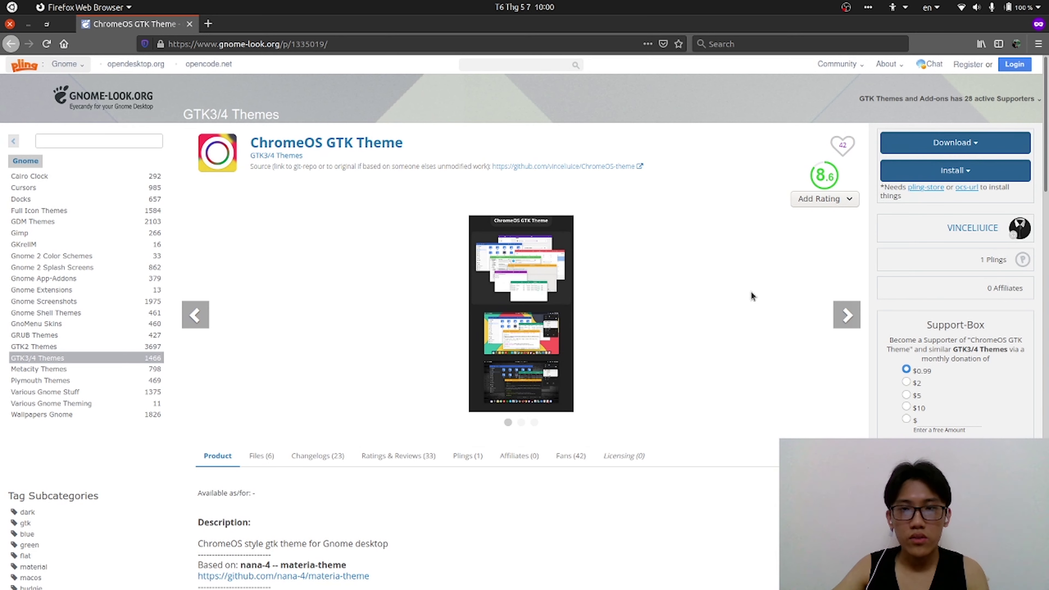
{"action": "left_click", "coordinate": [847, 316]}
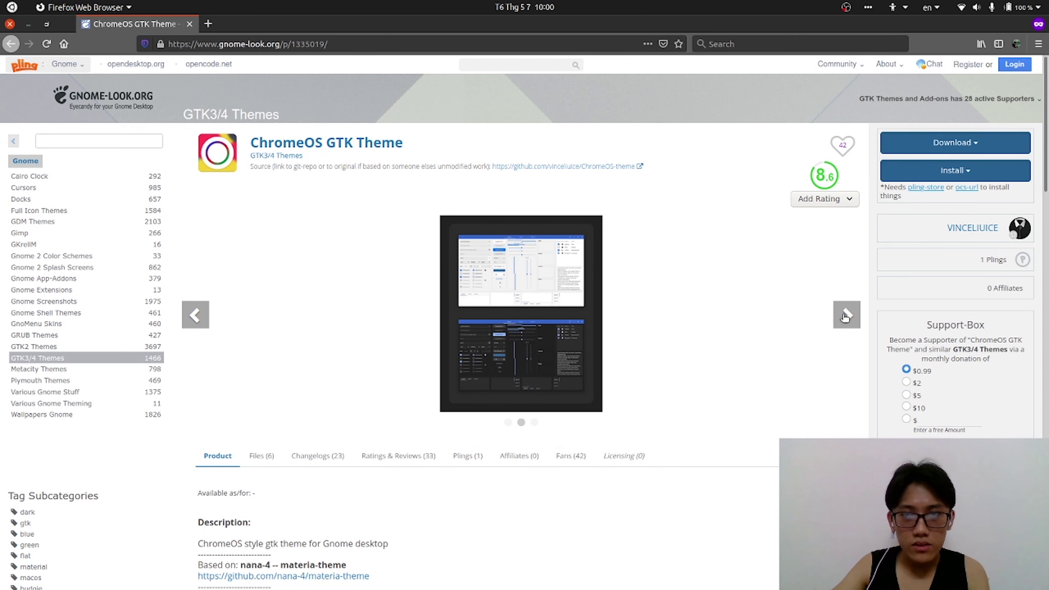
{"action": "left_click", "coordinate": [519, 283]}
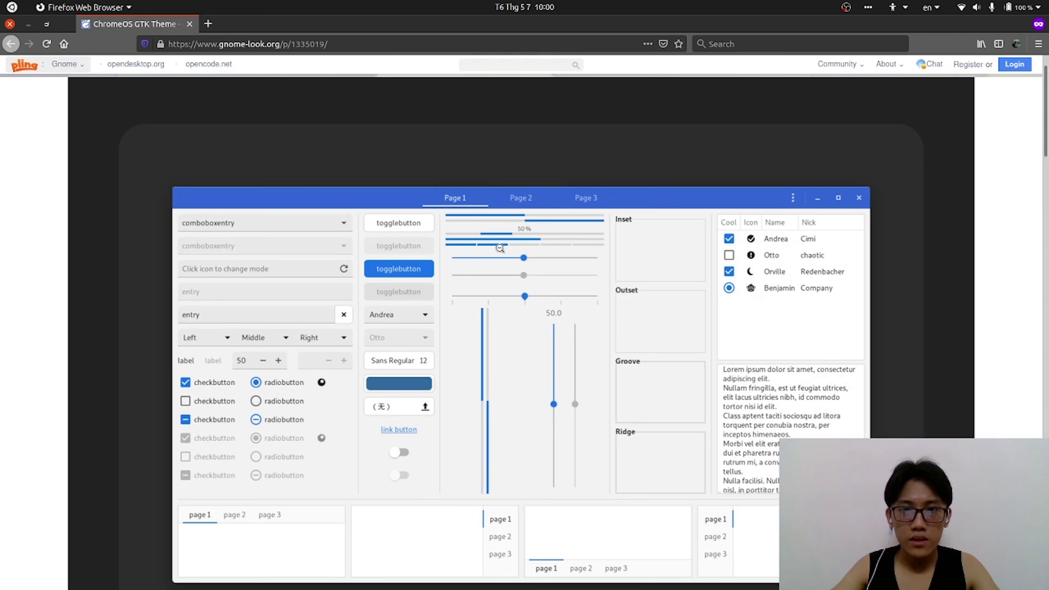
Examine the enlarged light and dark previews of the ChromeOS theme, including the Firefox theme preview
{"action": "scroll", "coordinate": [412, 208], "scroll_direction": "down", "scroll_amount": 3}
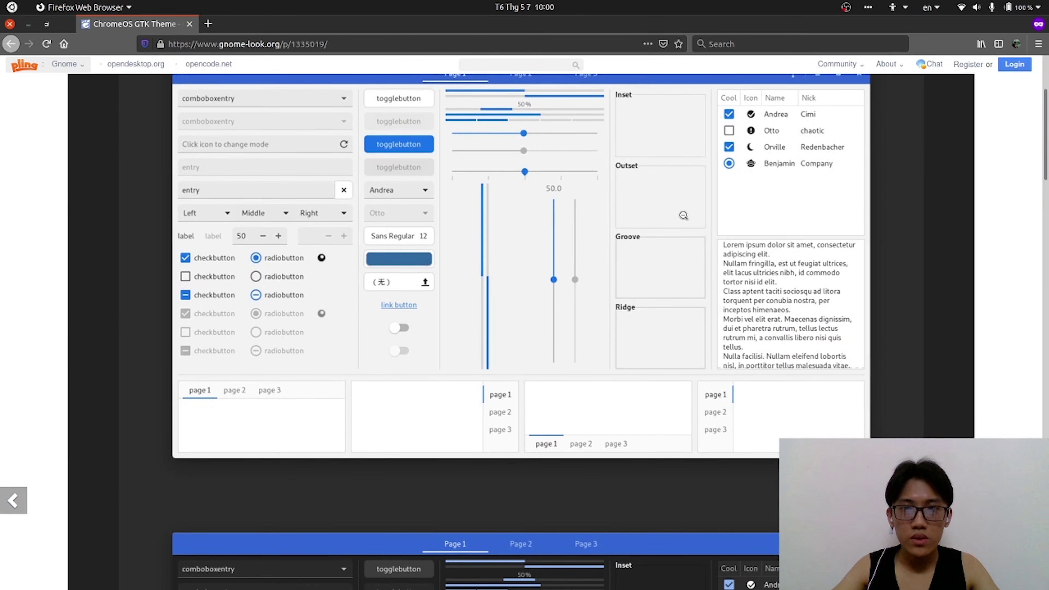
{"action": "scroll", "coordinate": [680, 217], "scroll_direction": "down", "scroll_amount": 10}
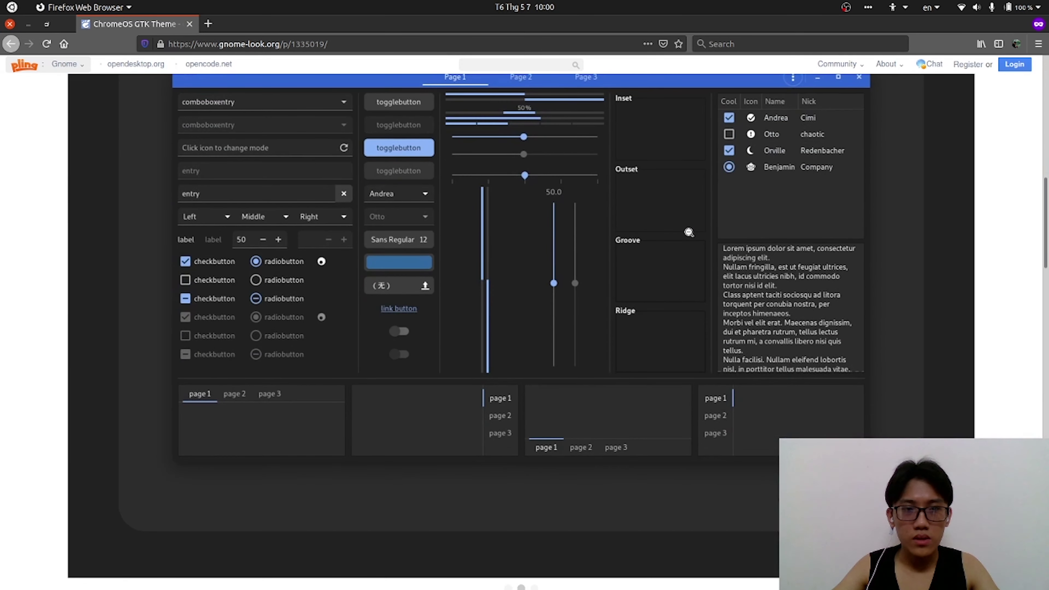
{"action": "scroll", "coordinate": [688, 231], "scroll_direction": "up", "scroll_amount": 10}
{"action": "scroll", "coordinate": [507, 251], "scroll_direction": "down", "scroll_amount": 15}
{"action": "scroll", "coordinate": [507, 251], "scroll_direction": "down", "scroll_amount": 3}
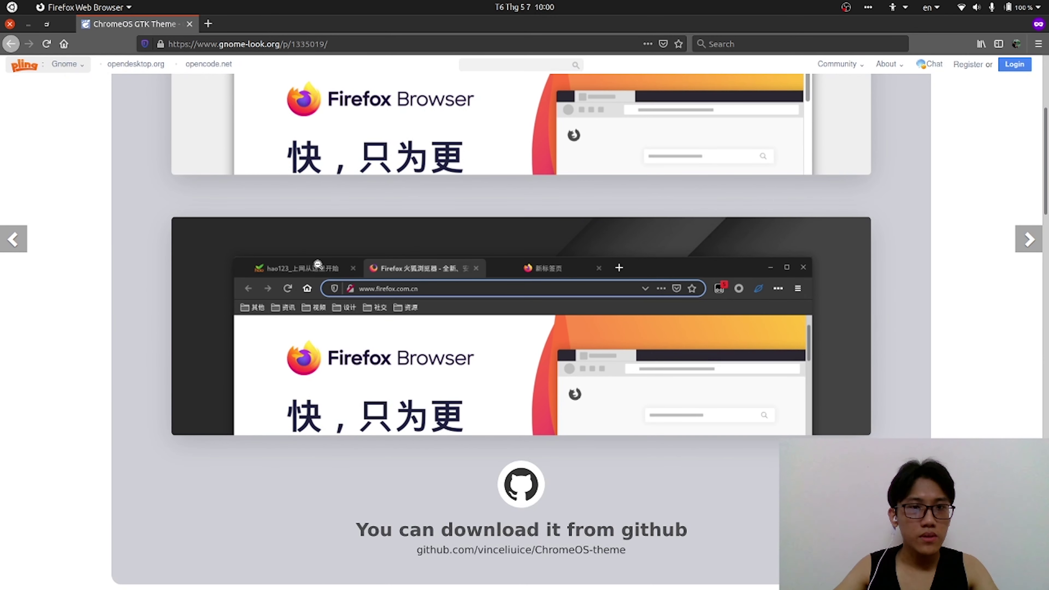
Try the ChromeOS theme page at 90% and 120% zoom, and reset it to the default zoom
{"action": "key", "text": "ctrl+minus"}
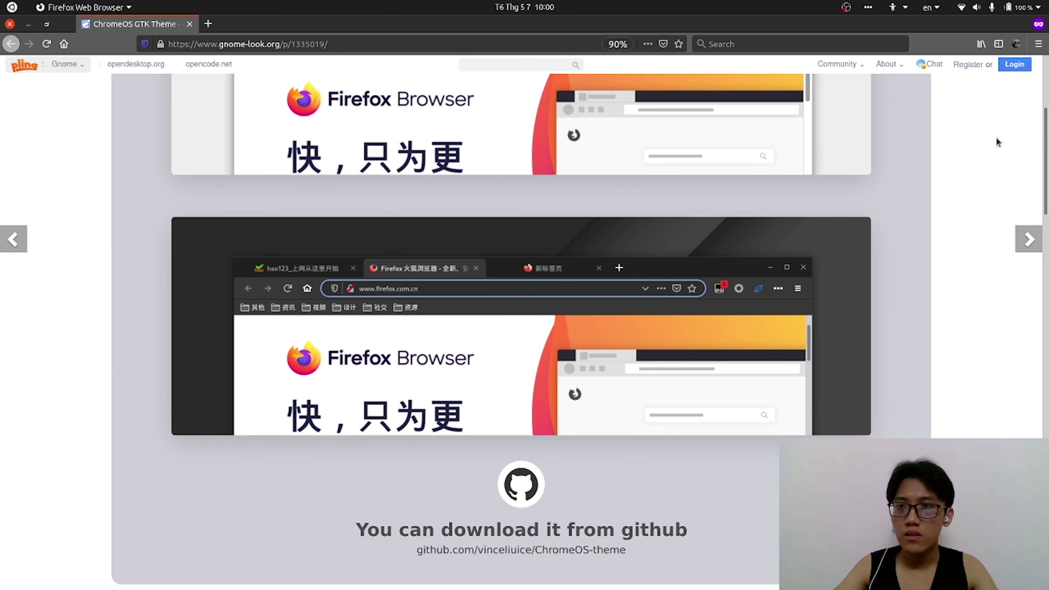
{"action": "key", "text": "ctrl+plus"}
{"action": "key", "text": "ctrl+plus"}
{"action": "key", "text": "ctrl+plus"}
{"action": "key", "text": "ctrl+plus"}
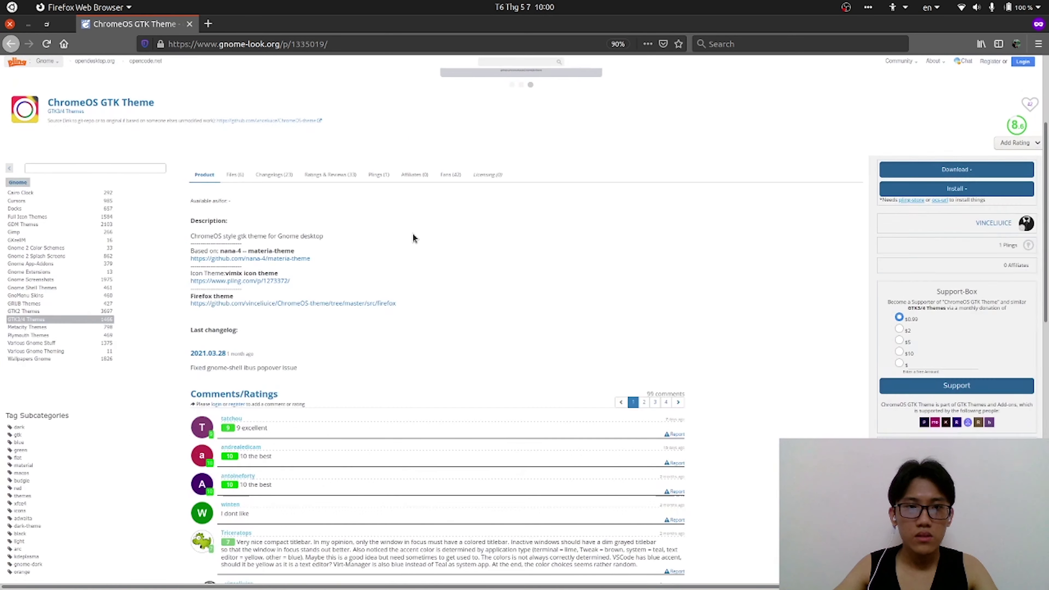
{"action": "scroll", "coordinate": [635, 211], "scroll_direction": "up", "scroll_amount": 2}
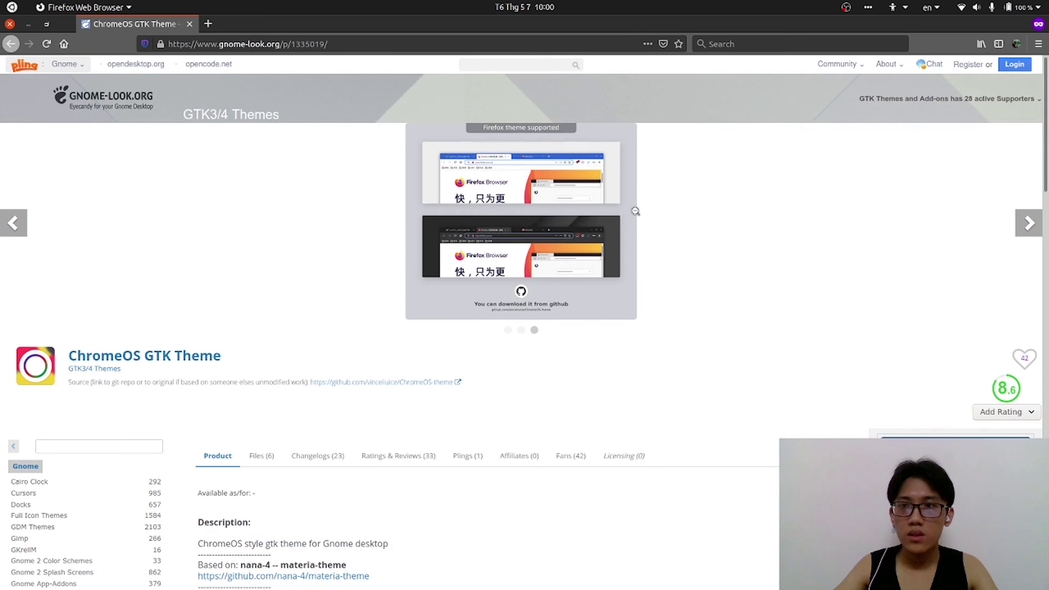
{"action": "key", "text": "ctrl+plus"}
{"action": "key", "text": "ctrl+plus"}
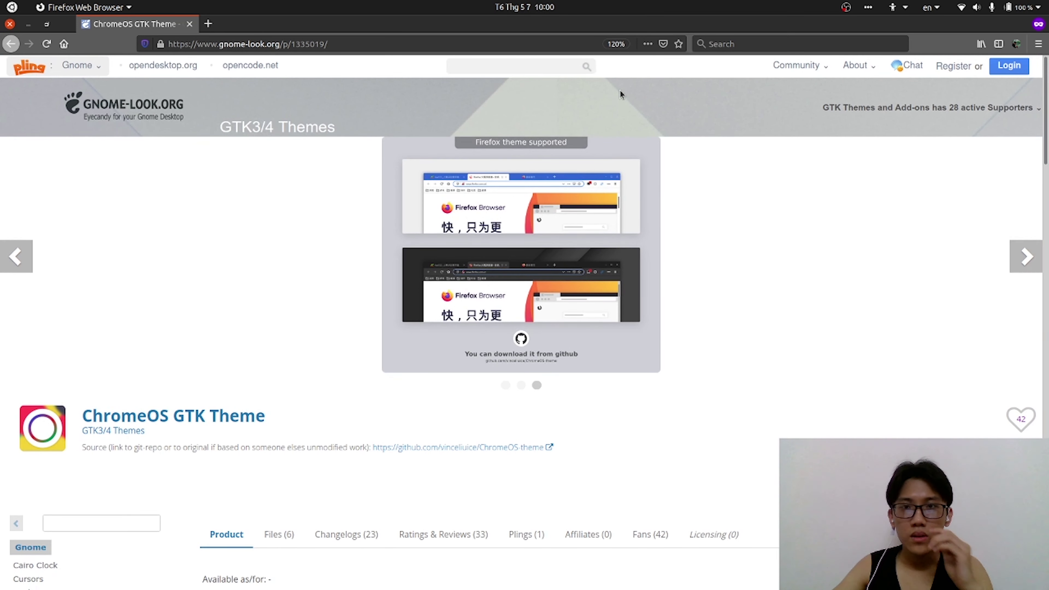
{"action": "key", "text": "ctrl+0"}
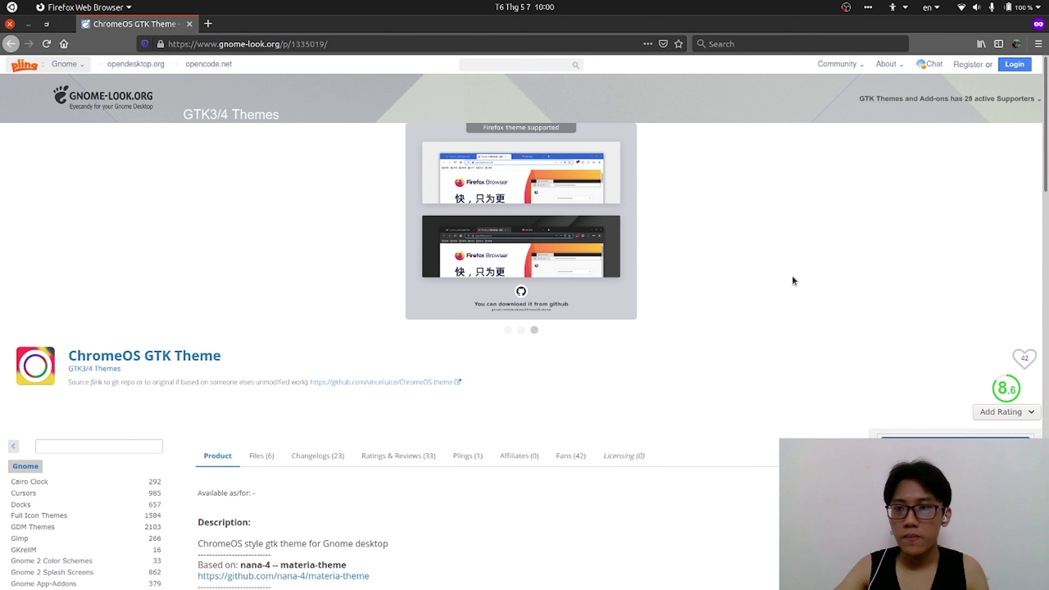
Look through the theme's description and comments, and download ChromeOS-dark-compact.tar.xz into the Downloads folder
{"action": "scroll", "coordinate": [292, 229], "scroll_direction": "down", "scroll_amount": 9}
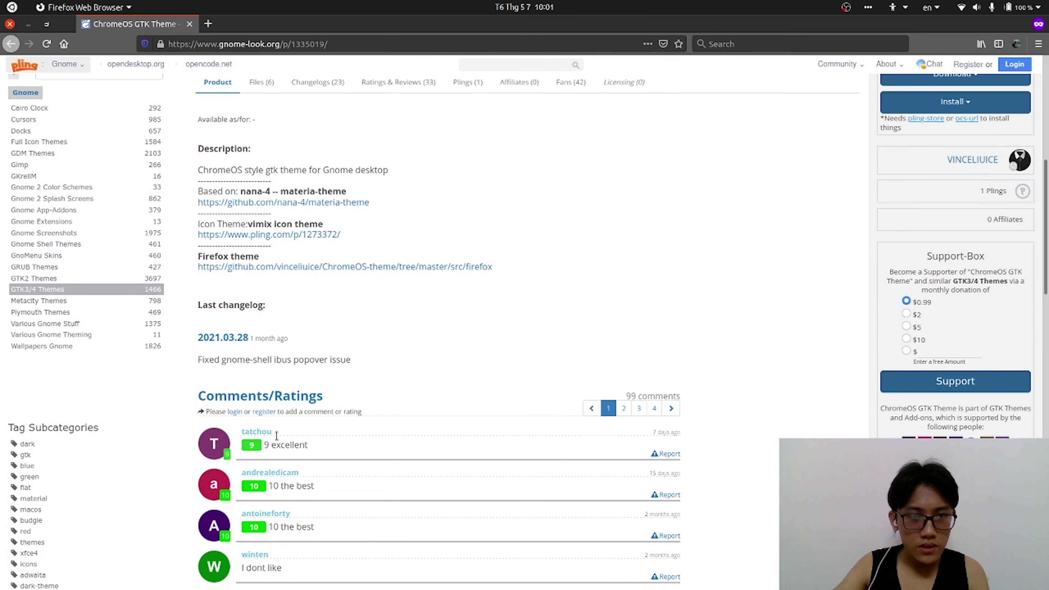
{"action": "scroll", "coordinate": [370, 426], "scroll_direction": "down", "scroll_amount": 4}
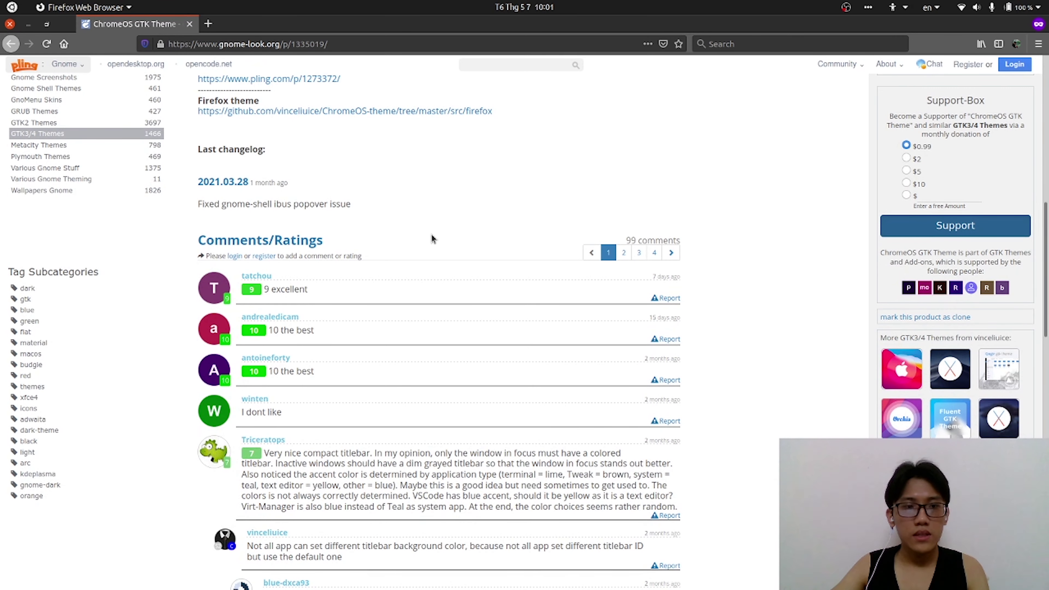
{"action": "scroll", "coordinate": [849, 220], "scroll_direction": "up", "scroll_amount": 7}
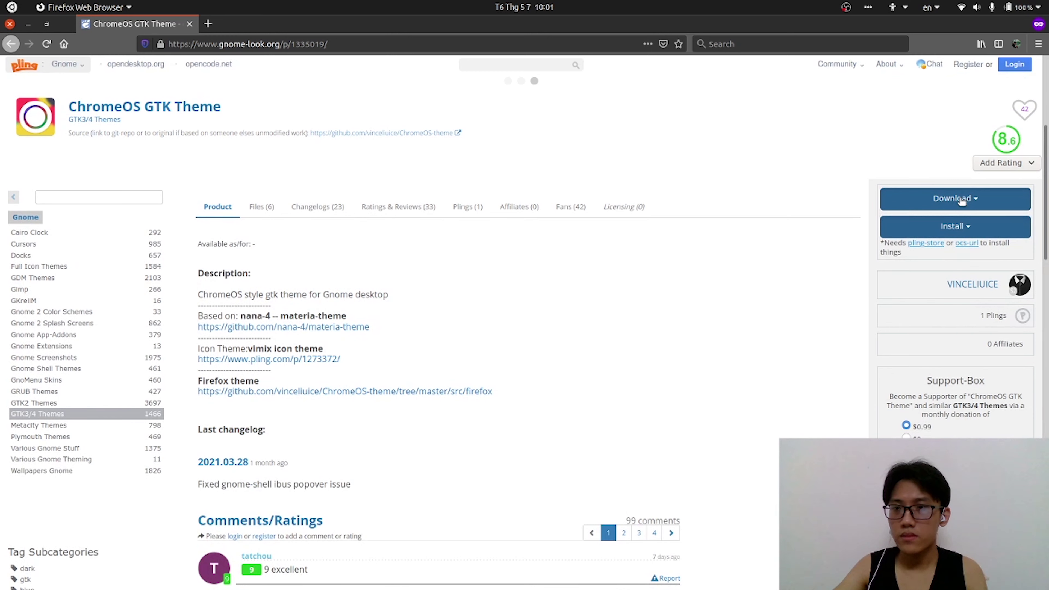
{"action": "left_click", "coordinate": [960, 199]}
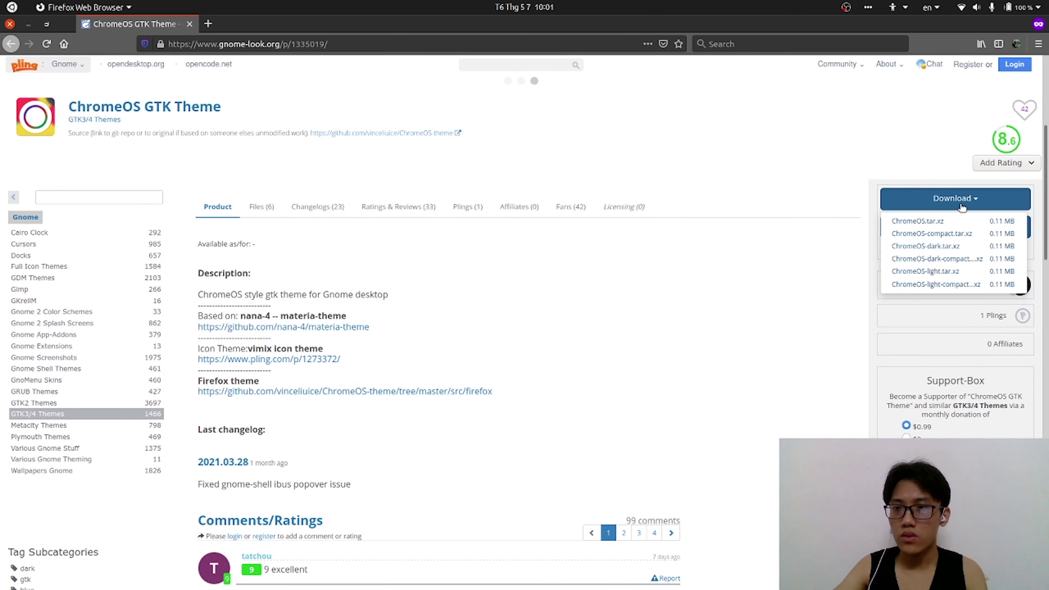
{"action": "left_click", "coordinate": [923, 260]}
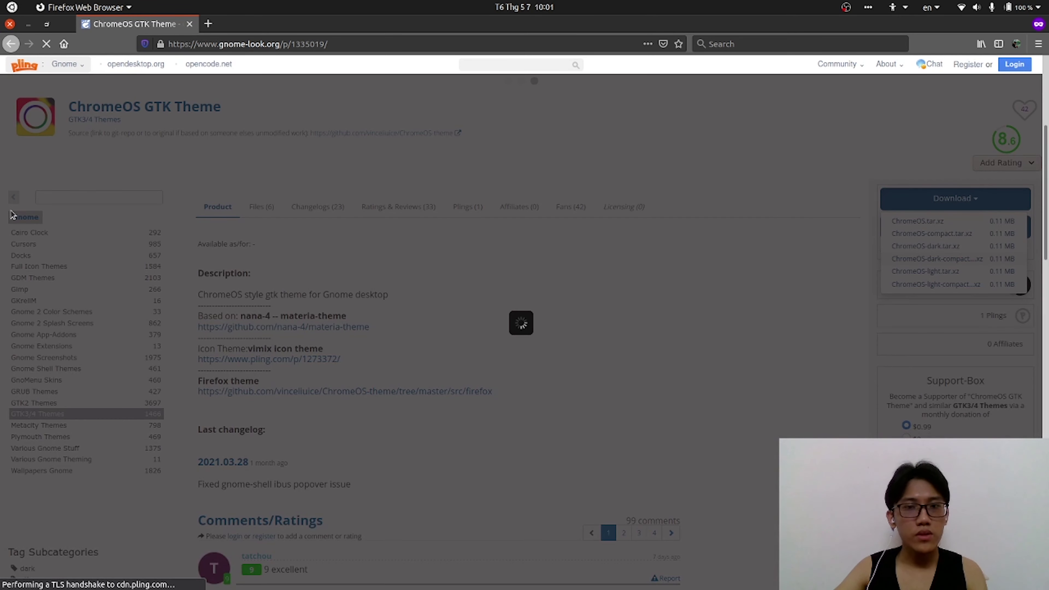
{"action": "left_click", "coordinate": [525, 300]}
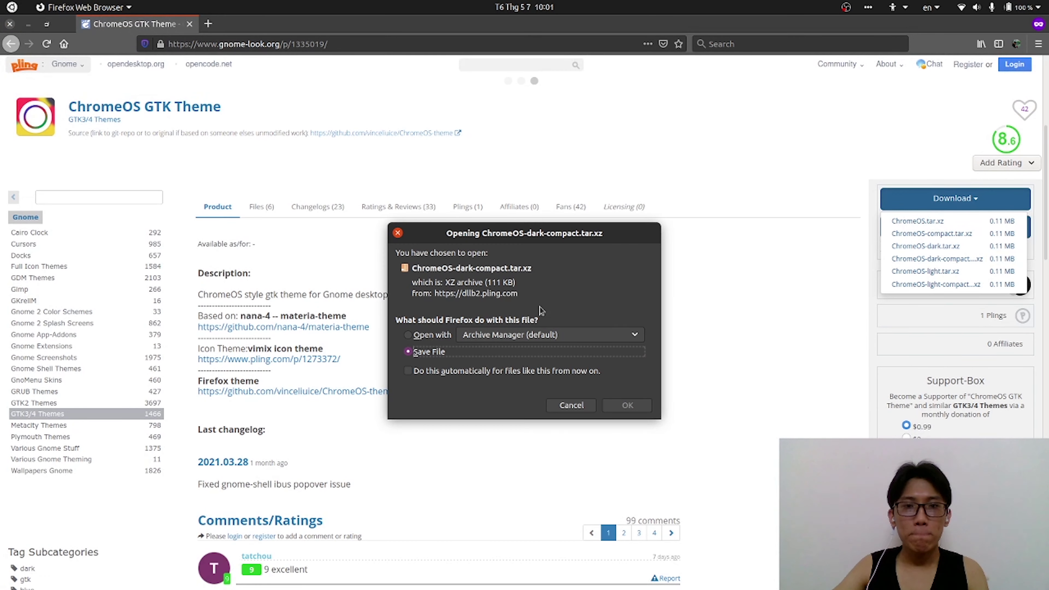
{"action": "left_click", "coordinate": [626, 405]}
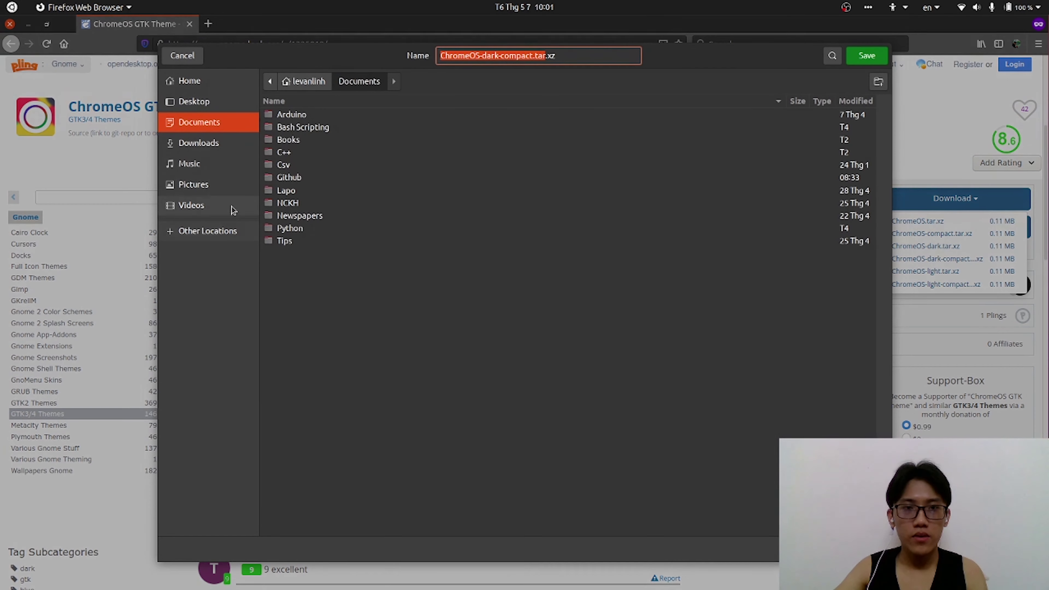
{"action": "left_click", "coordinate": [199, 143]}
{"action": "left_click", "coordinate": [866, 56]}
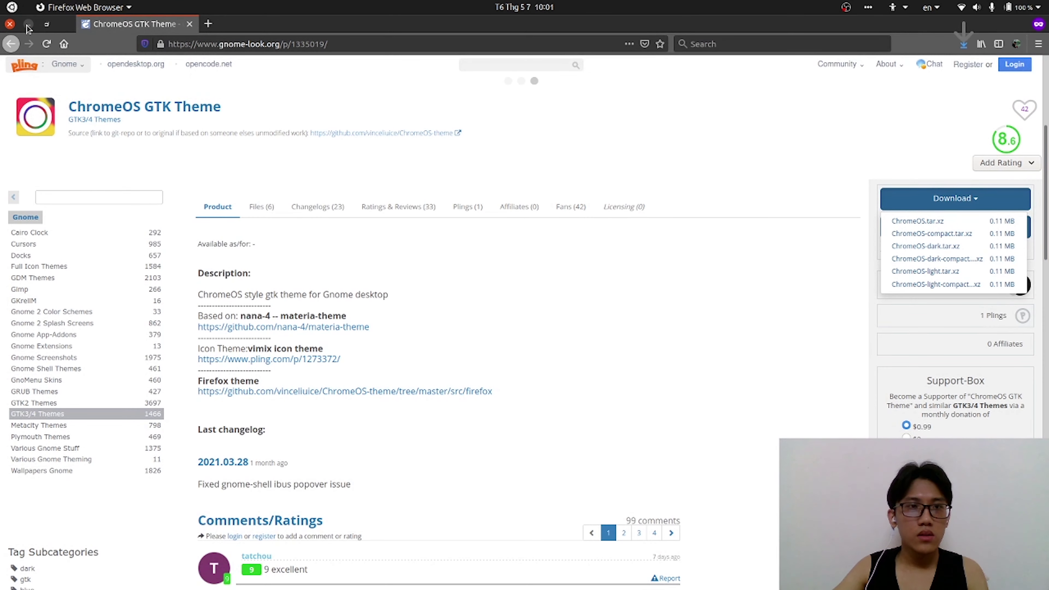
Minimise the browser and extract the ChromeOS-dark-compact archive in place inside the Downloads folder using Files
{"action": "left_click", "coordinate": [28, 24]}
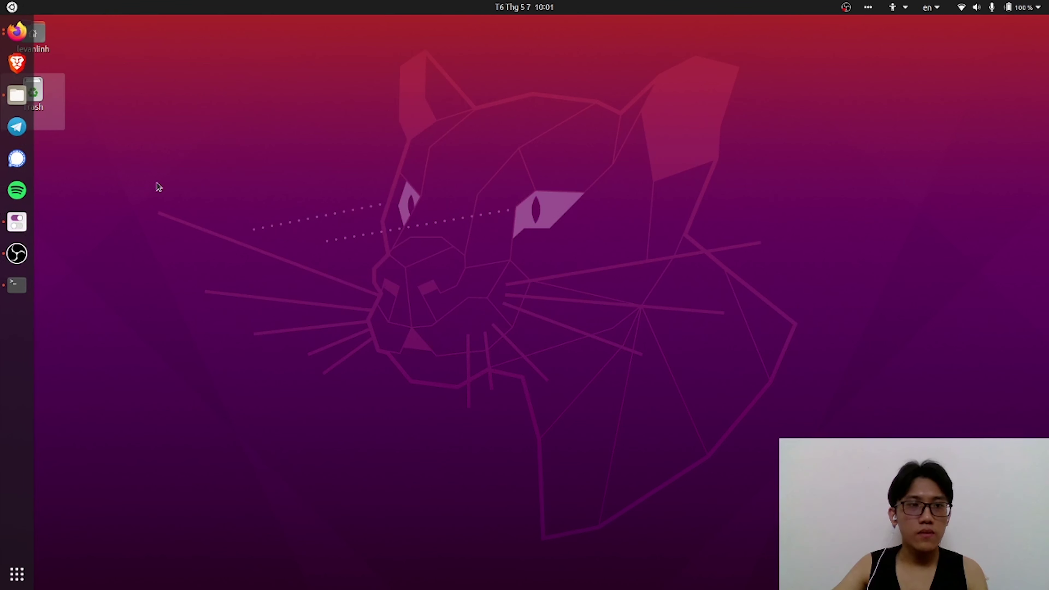
{"action": "left_click", "coordinate": [17, 95]}
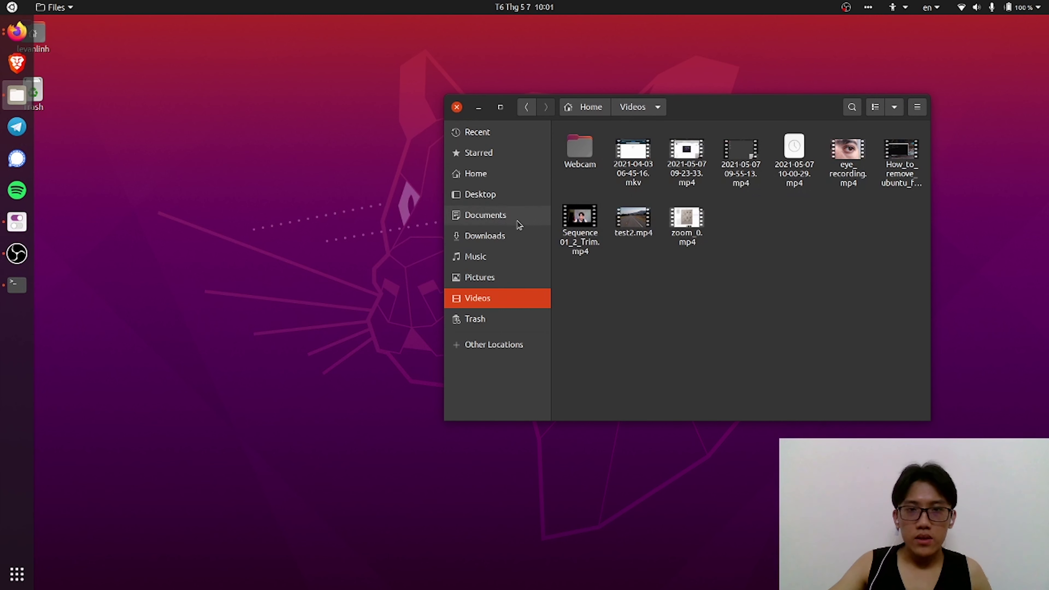
{"action": "left_click", "coordinate": [527, 215]}
{"action": "left_click", "coordinate": [497, 234]}
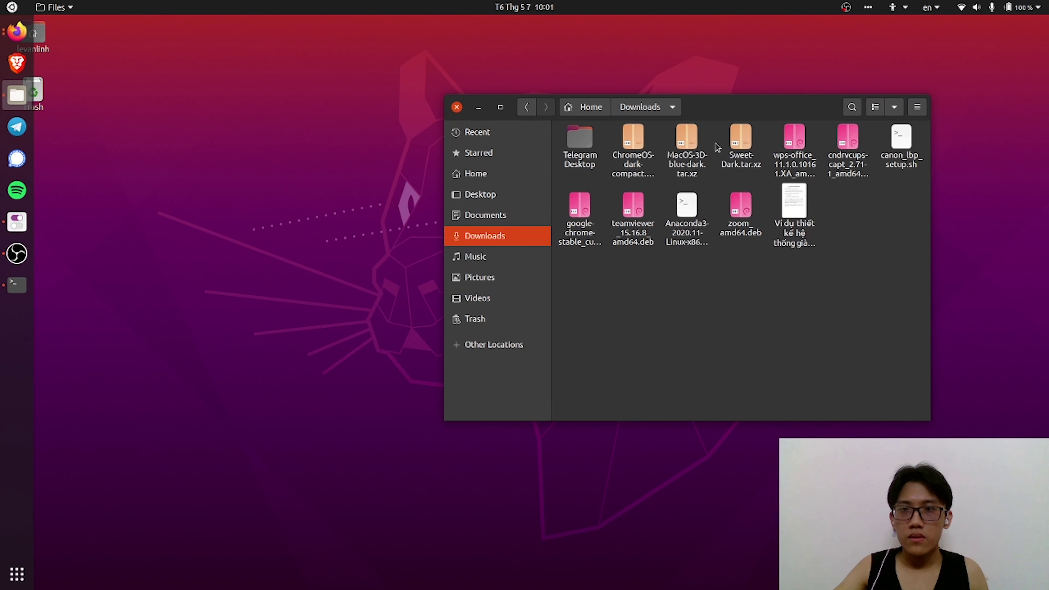
{"action": "left_click", "coordinate": [633, 144]}
{"action": "right_click", "coordinate": [633, 144]}
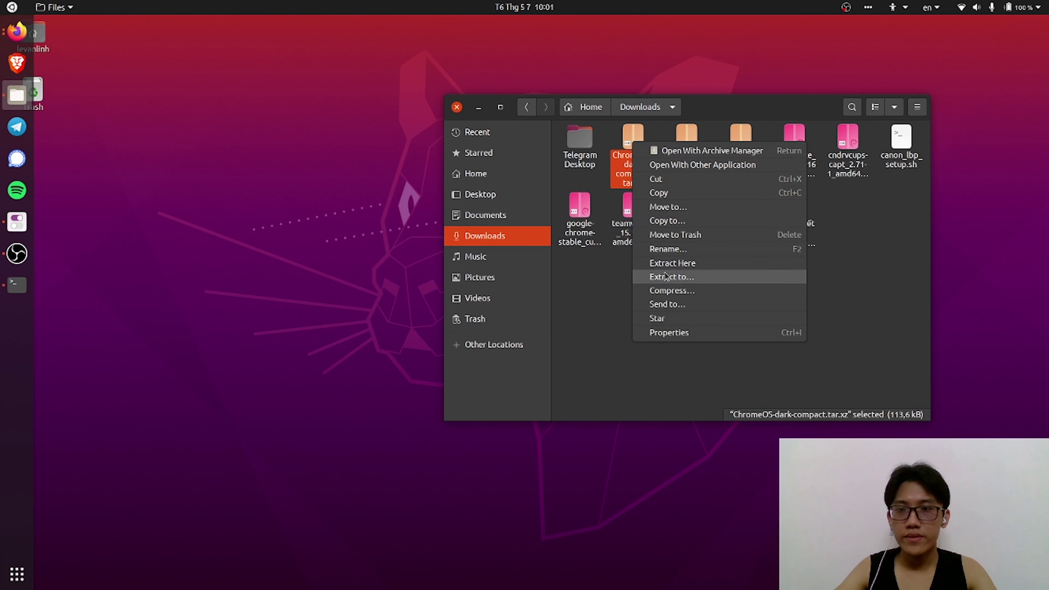
{"action": "left_click", "coordinate": [662, 262]}
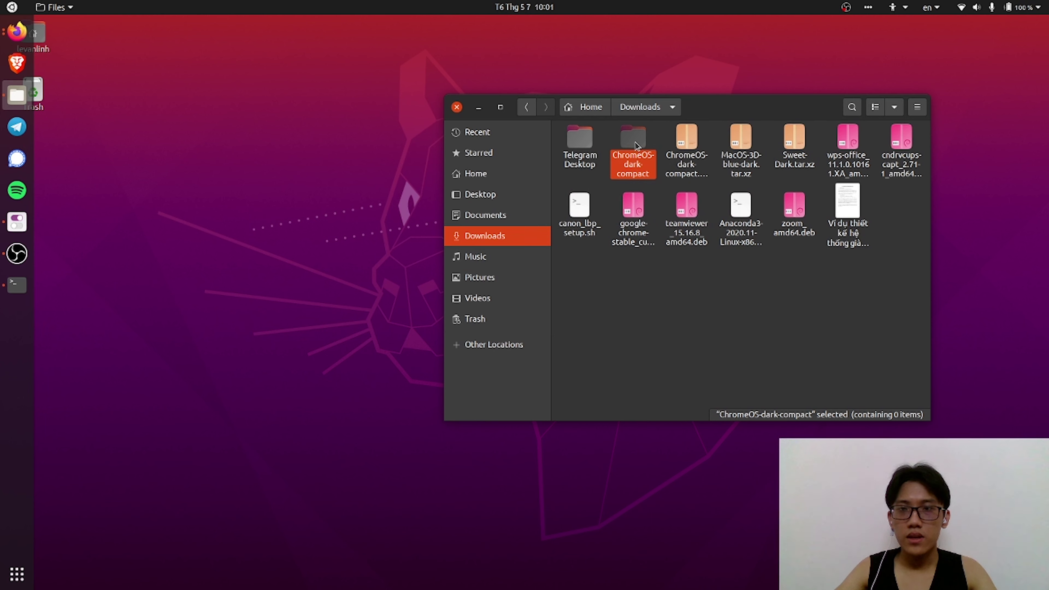
Examine the contents of the extracted ChromeOS-dark-compact folder, return to Downloads, and reposition the file window
{"action": "double_click", "coordinate": [635, 144]}
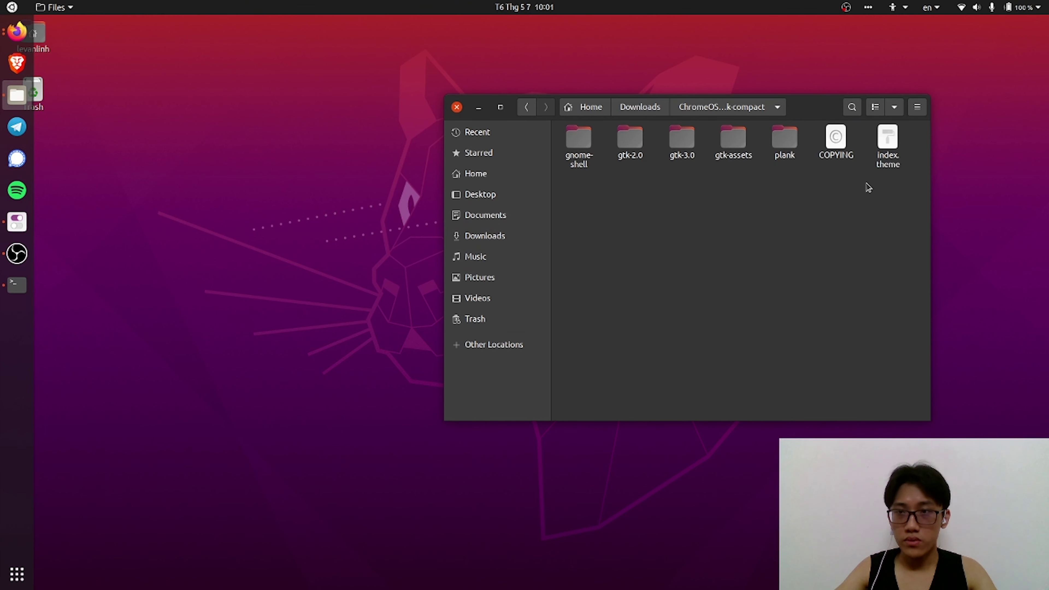
{"action": "left_click_drag", "start_coordinate": [865, 112], "coordinate": [457, 73]}
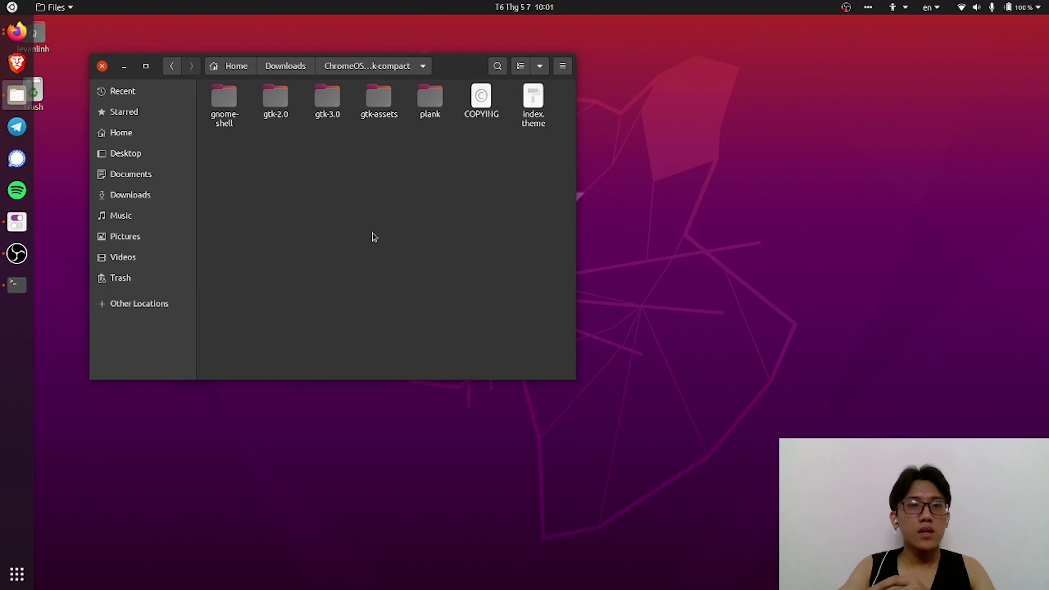
{"action": "left_click", "coordinate": [276, 68]}
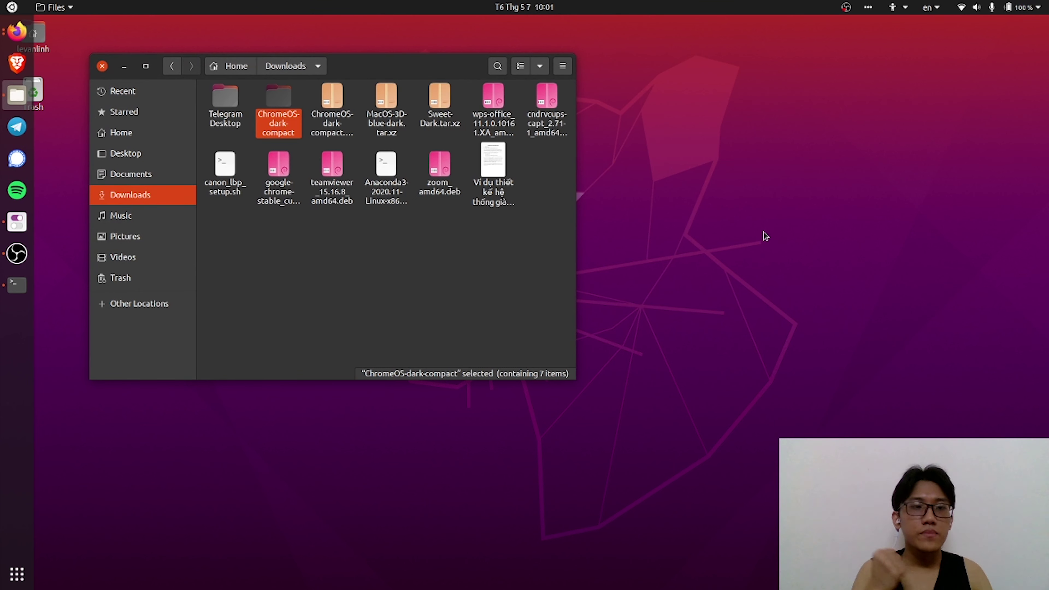
{"action": "left_click_drag", "start_coordinate": [409, 73], "coordinate": [394, 48]}
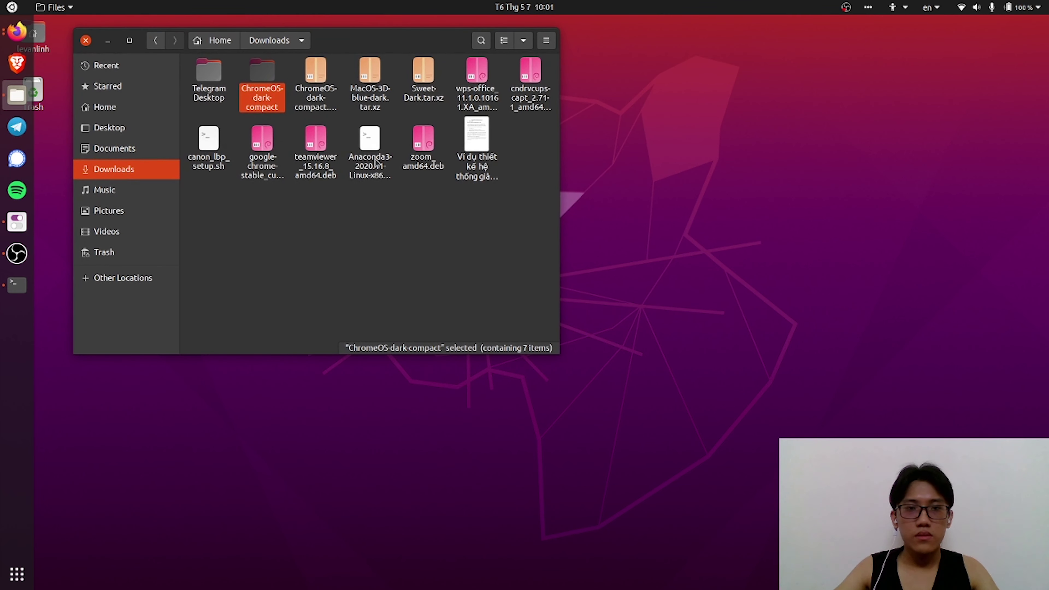
{"action": "left_click_drag", "start_coordinate": [359, 43], "coordinate": [342, 55]}
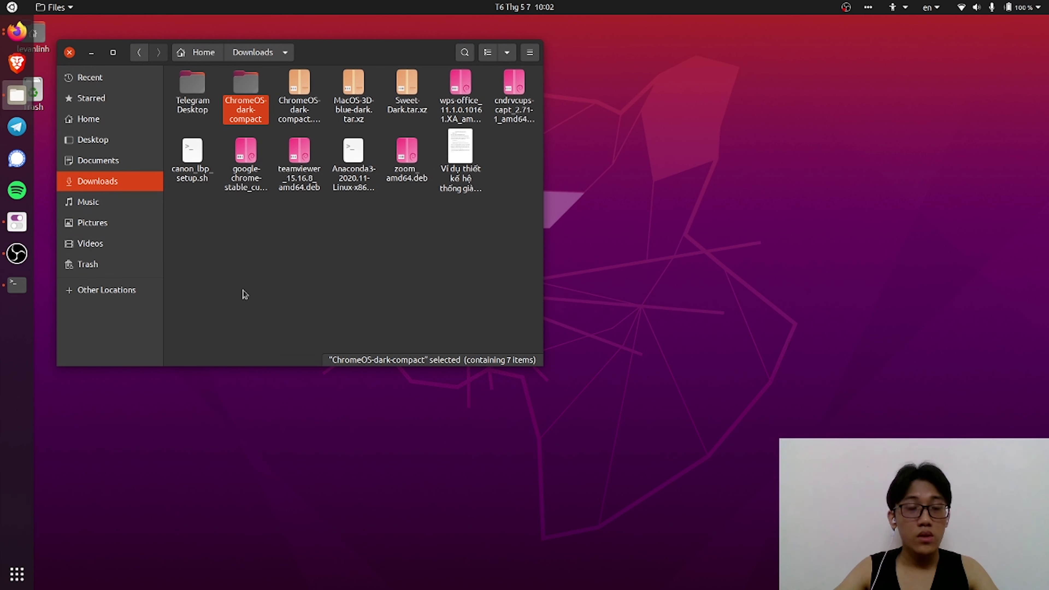
Switch to Terminal, run sudo nautilus, minimise the terminal, and place the new file manager window beside Downloads
{"action": "key", "text": "alt+Tab"}
{"action": "key", "text": "Tab"}
{"action": "key", "text": "Tab"}
{"action": "key", "text": "Tab"}
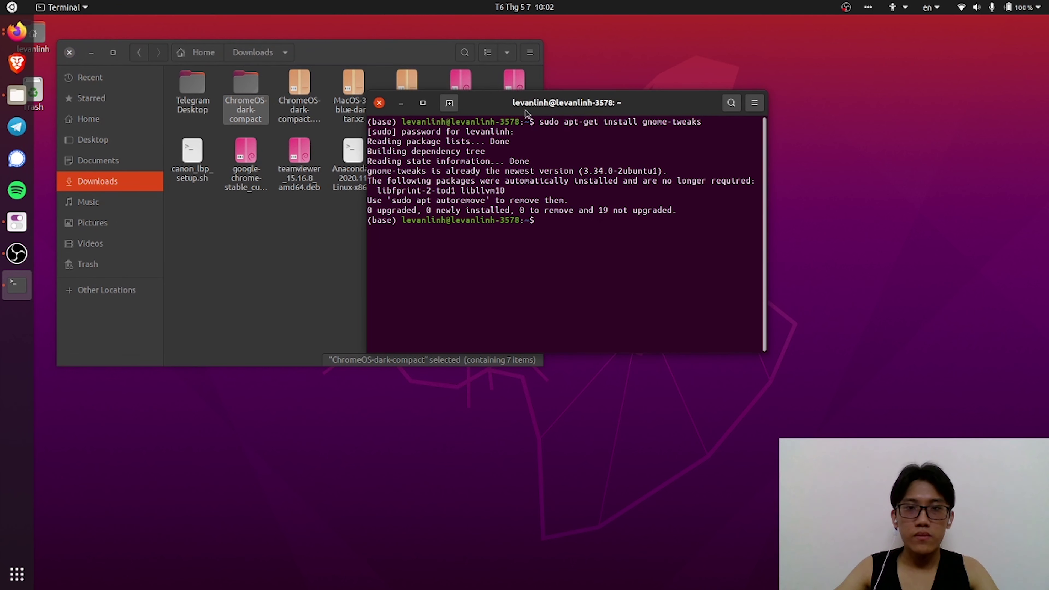
{"action": "left_click_drag", "start_coordinate": [526, 113], "coordinate": [791, 113]}
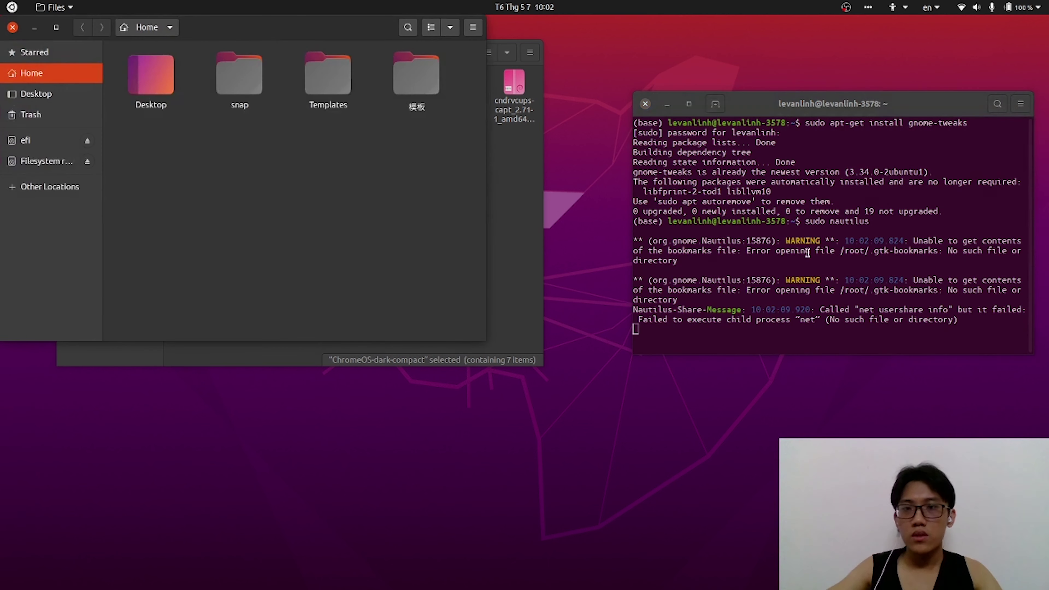
{"action": "left_click", "coordinate": [668, 105]}
{"action": "left_click_drag", "start_coordinate": [335, 28], "coordinate": [804, 116]}
Go to the computer's /usr/share/themes folder in the root file manager window
{"action": "left_click", "coordinate": [546, 270]}
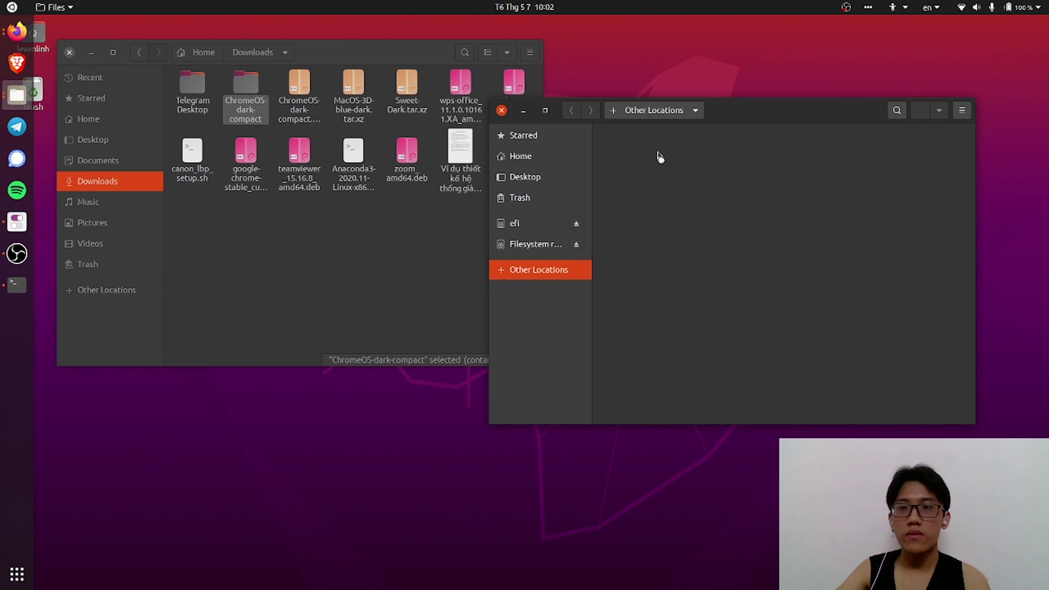
{"action": "left_click", "coordinate": [645, 153]}
{"action": "scroll", "coordinate": [908, 241], "scroll_direction": "down", "scroll_amount": 3}
{"action": "left_click", "coordinate": [828, 387]}
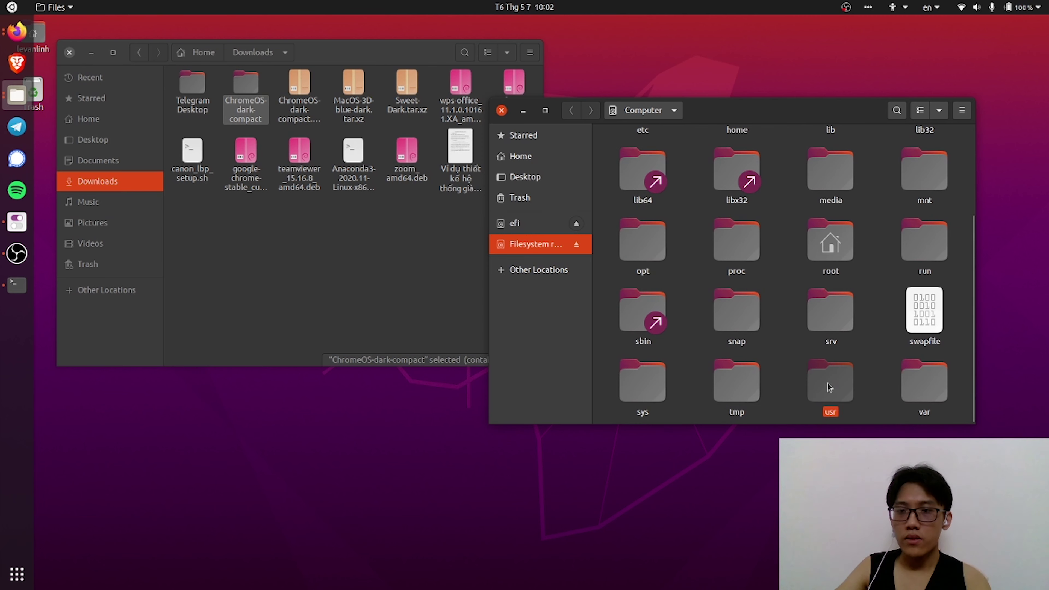
{"action": "double_click", "coordinate": [829, 385]}
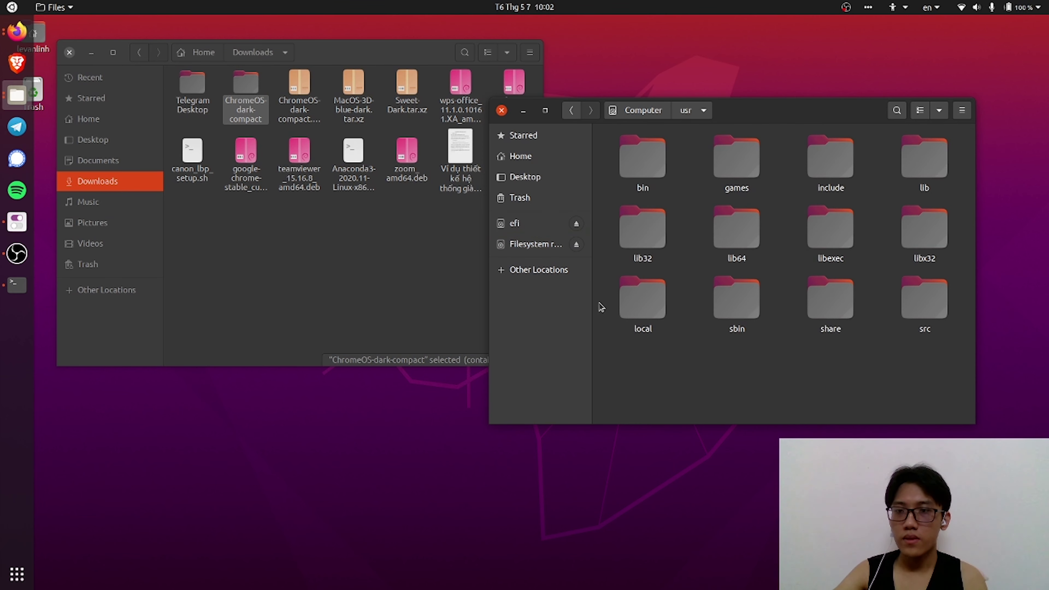
{"action": "double_click", "coordinate": [818, 314]}
{"action": "scroll", "coordinate": [700, 232], "scroll_direction": "down", "scroll_amount": 3}
{"action": "scroll", "coordinate": [960, 195], "scroll_direction": "down", "scroll_amount": 4}
{"action": "left_click_drag", "start_coordinate": [971, 168], "coordinate": [972, 389]}
{"action": "double_click", "coordinate": [919, 319]}
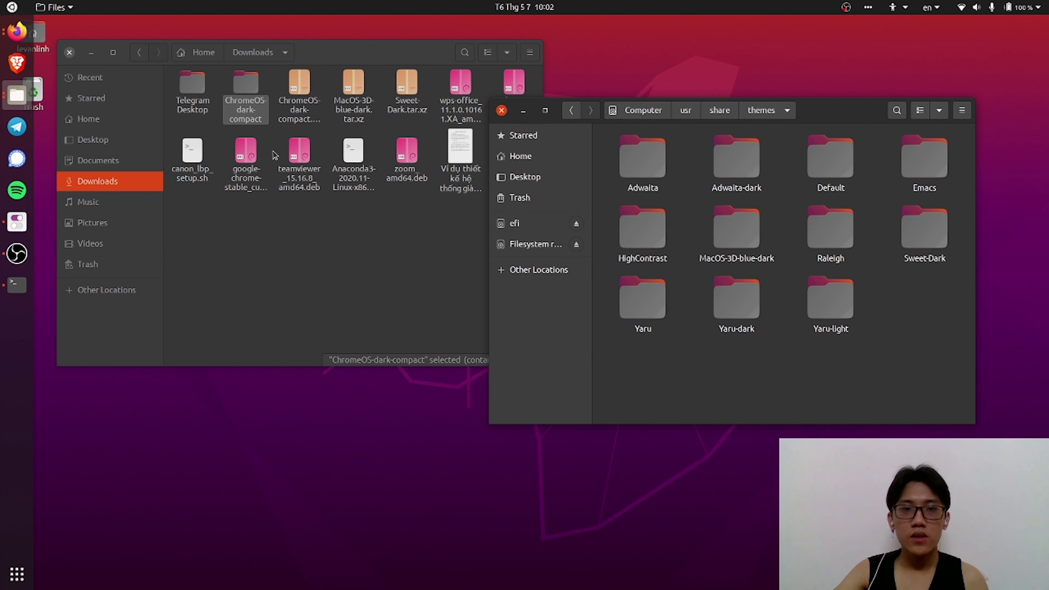
Compare the folders in /usr/share/themes with the Applications themes offered in Tweaks, and minimise Tweaks
{"action": "left_click_drag", "start_coordinate": [837, 116], "coordinate": [839, 69]}
{"action": "left_click_drag", "start_coordinate": [934, 274], "coordinate": [630, 103]}
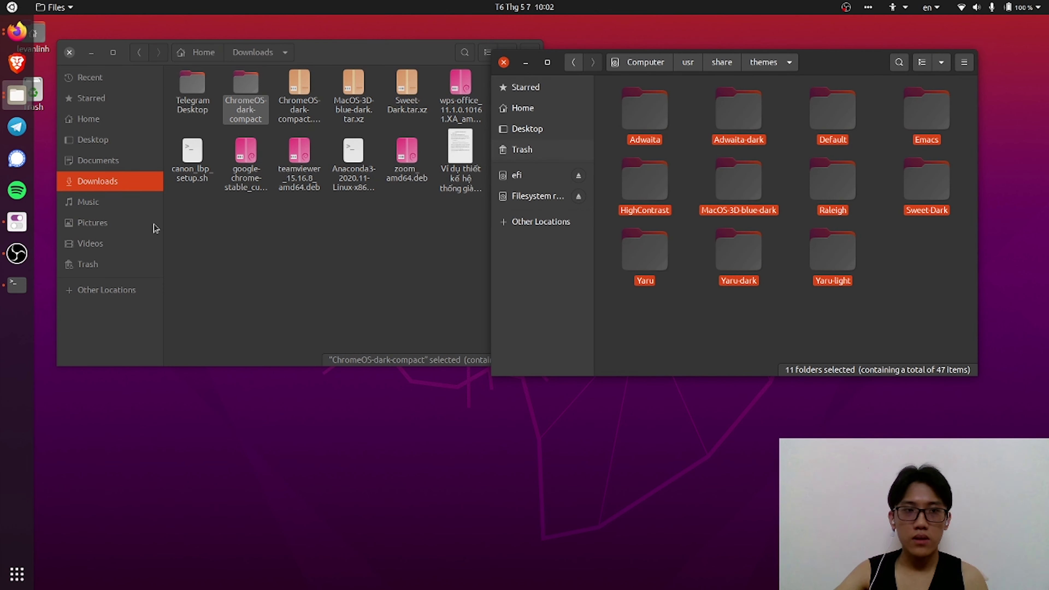
{"action": "left_click", "coordinate": [17, 222]}
{"action": "left_click", "coordinate": [962, 79]}
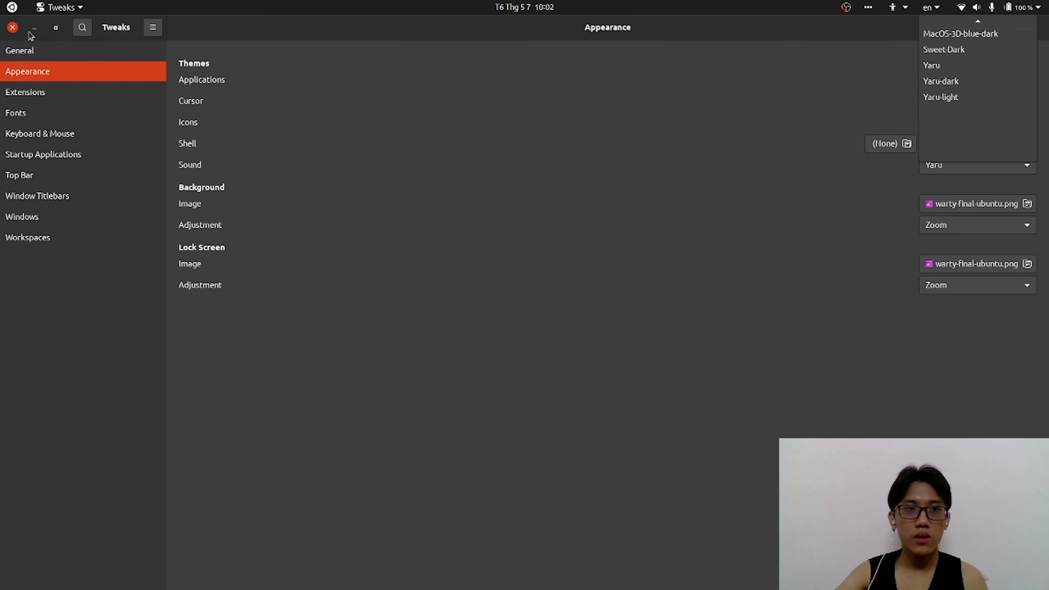
{"action": "left_click", "coordinate": [130, 52]}
{"action": "left_click", "coordinate": [34, 27]}
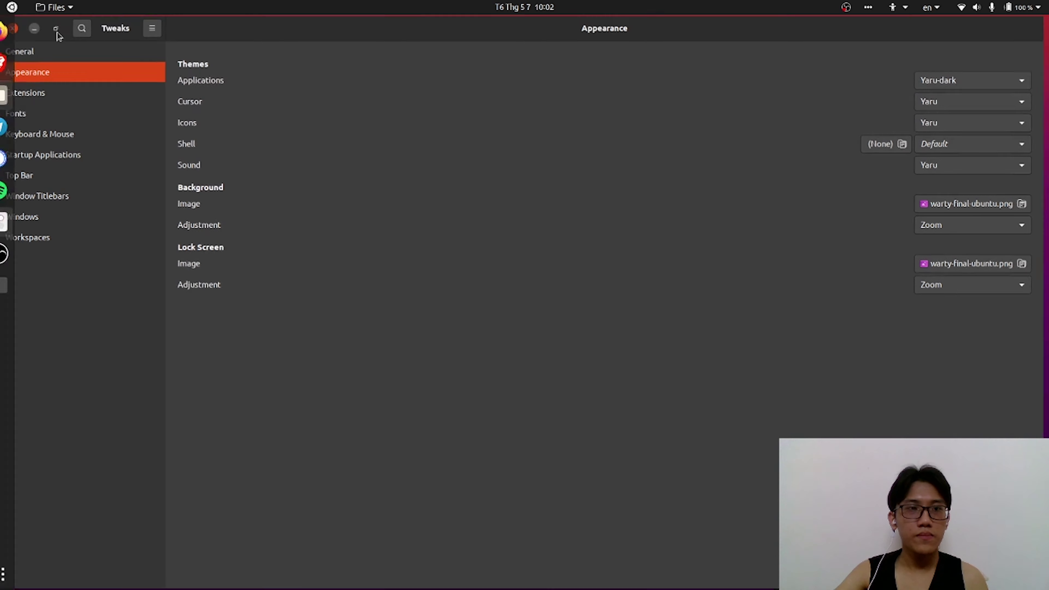
Transfer the ChromeOS-dark-compact folder from Downloads to /usr/share/themes and close the root file manager window
{"action": "left_click_drag", "start_coordinate": [252, 85], "coordinate": [910, 250]}
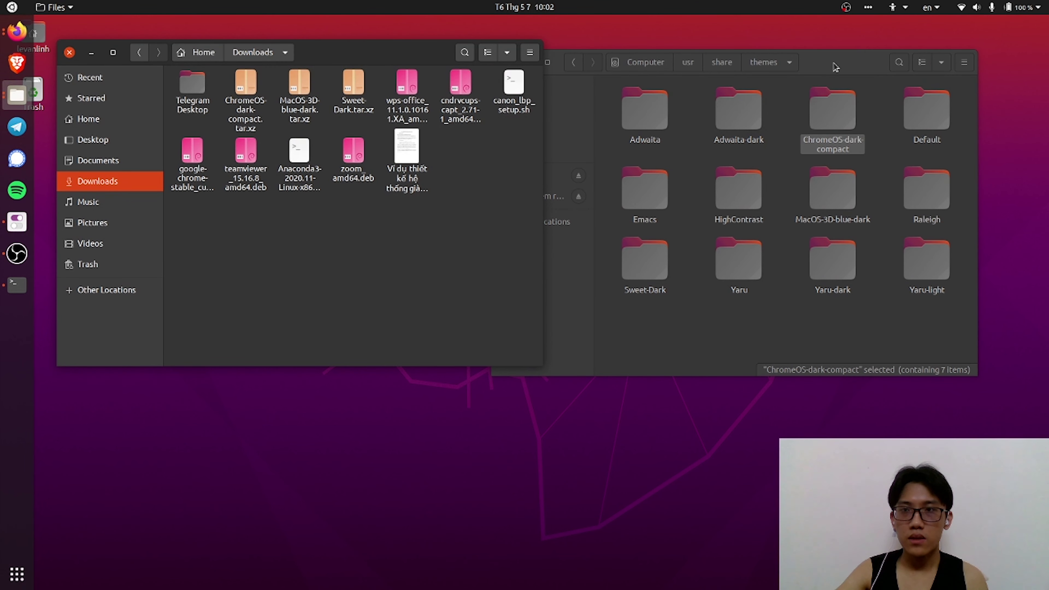
{"action": "left_click_drag", "start_coordinate": [835, 66], "coordinate": [845, 60]}
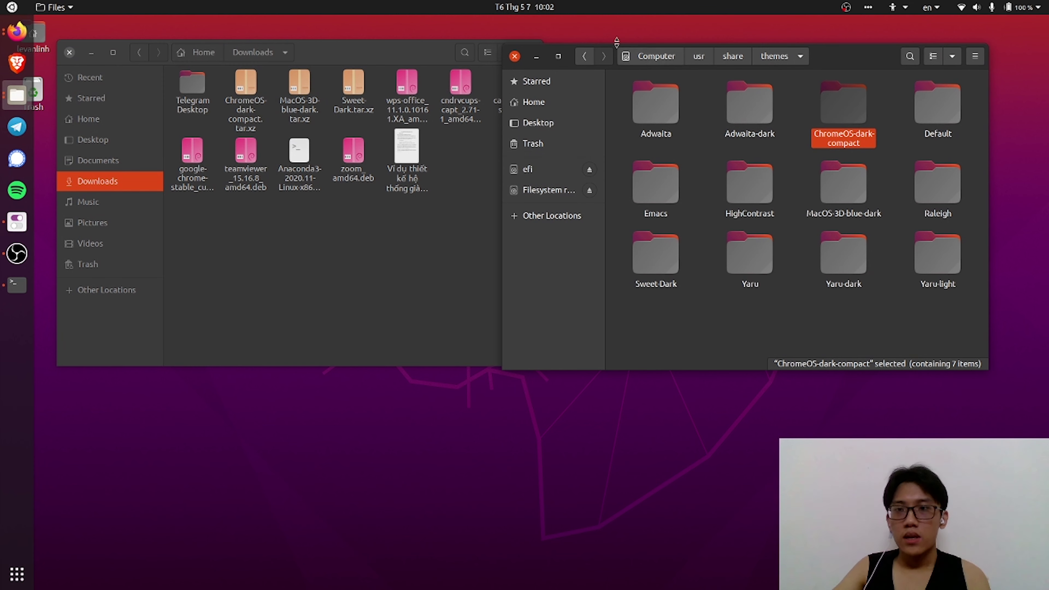
{"action": "left_click", "coordinate": [513, 56]}
Switch to Terminal, interrupt the sudo nautilus command, and clear the terminal output
{"action": "left_click", "coordinate": [16, 284]}
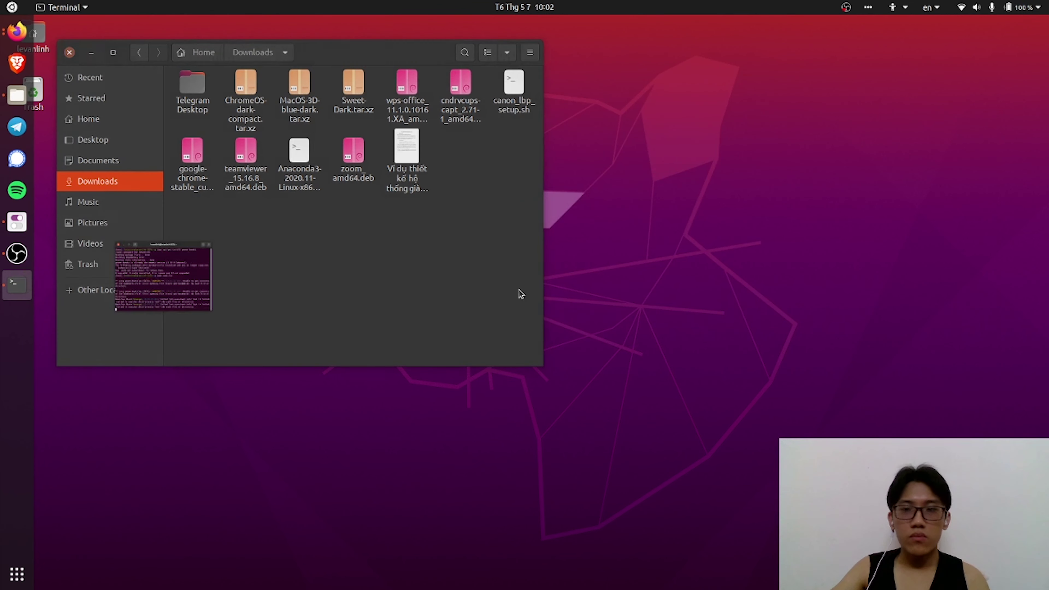
{"action": "key", "text": "ctrl+c"}
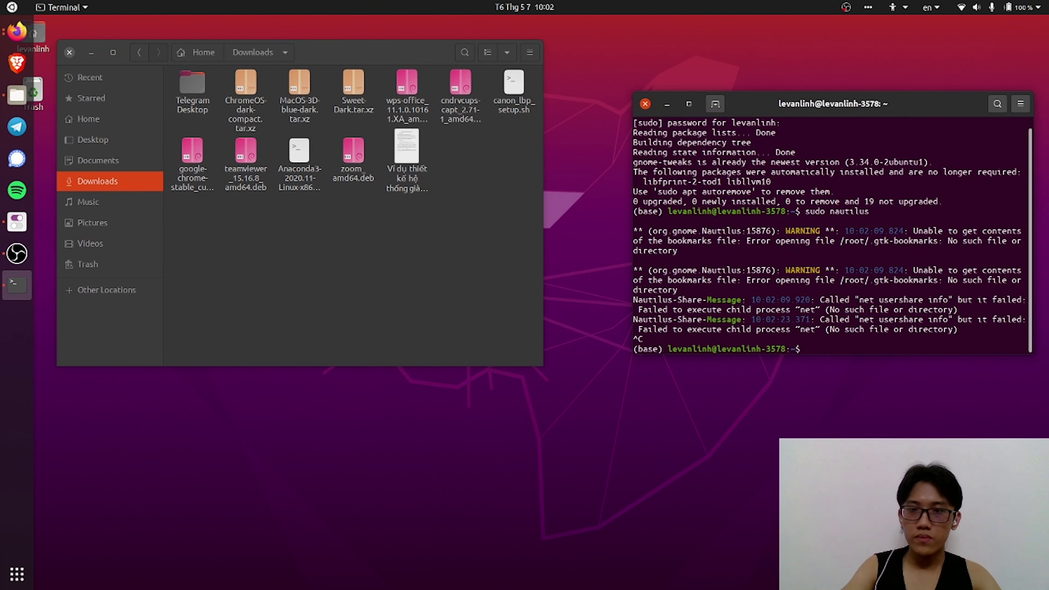
{"action": "type", "text": "clear"}
{"action": "key", "text": "Return"}
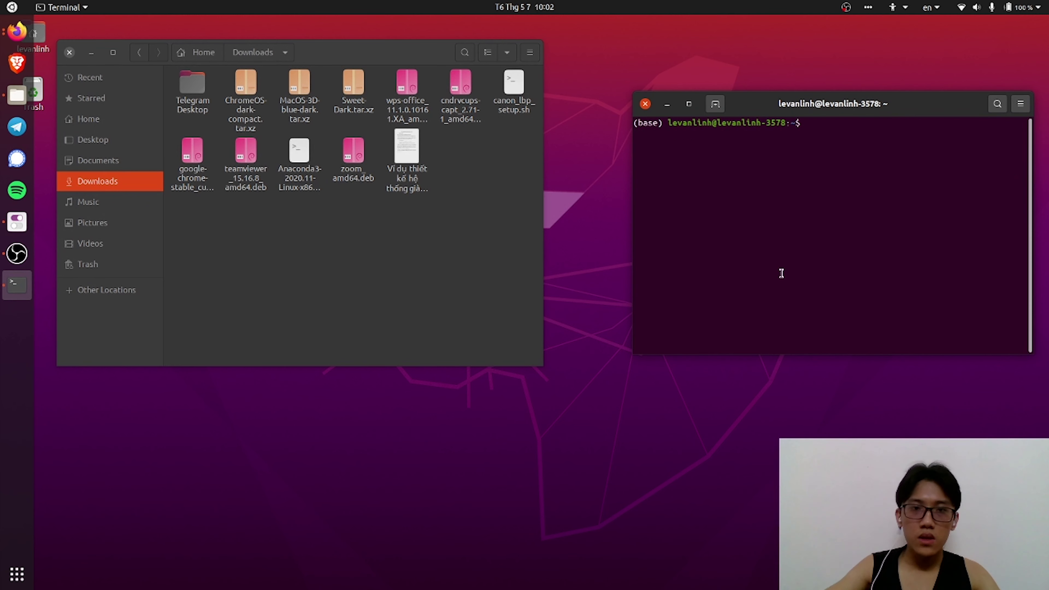
Close Tweaks and relaunch it from the Utilities group of the applications overview
{"action": "left_click", "coordinate": [17, 222]}
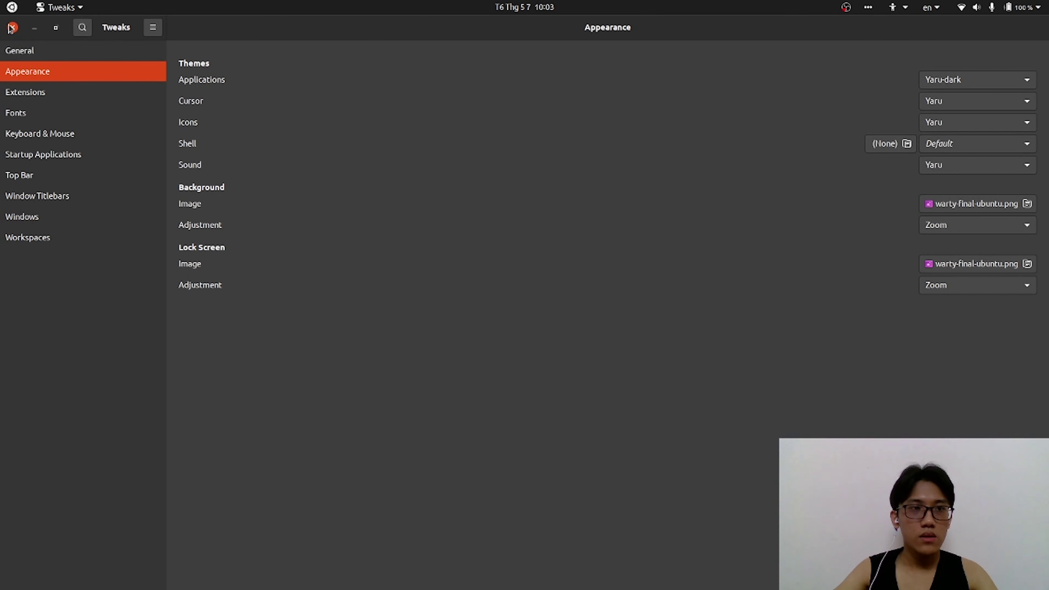
{"action": "left_click", "coordinate": [12, 28]}
{"action": "key", "text": "super+a"}
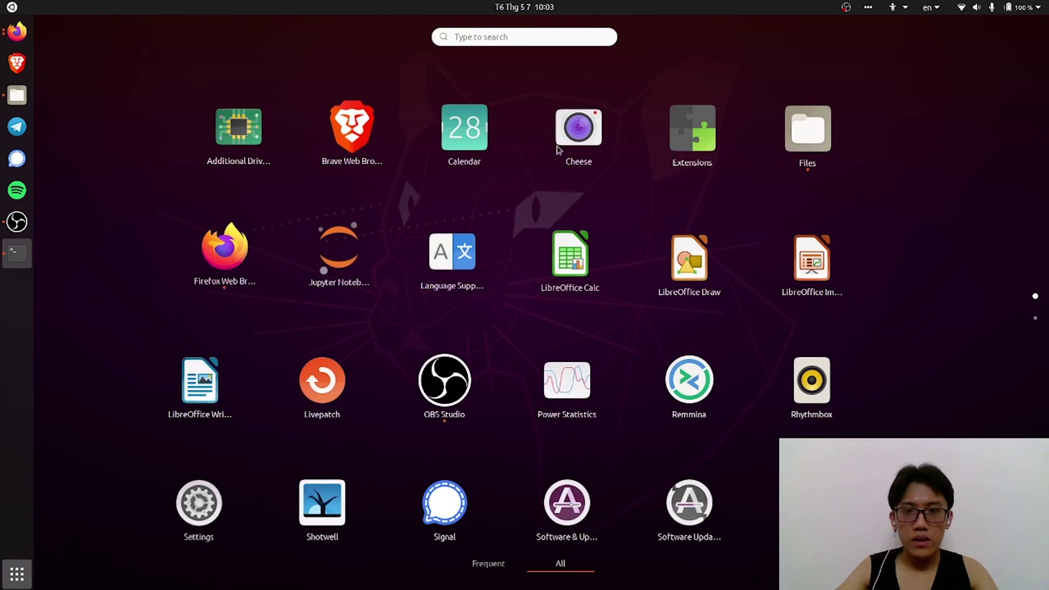
{"action": "scroll", "coordinate": [565, 167], "scroll_direction": "down", "scroll_amount": 1}
{"action": "left_click", "coordinate": [590, 271]}
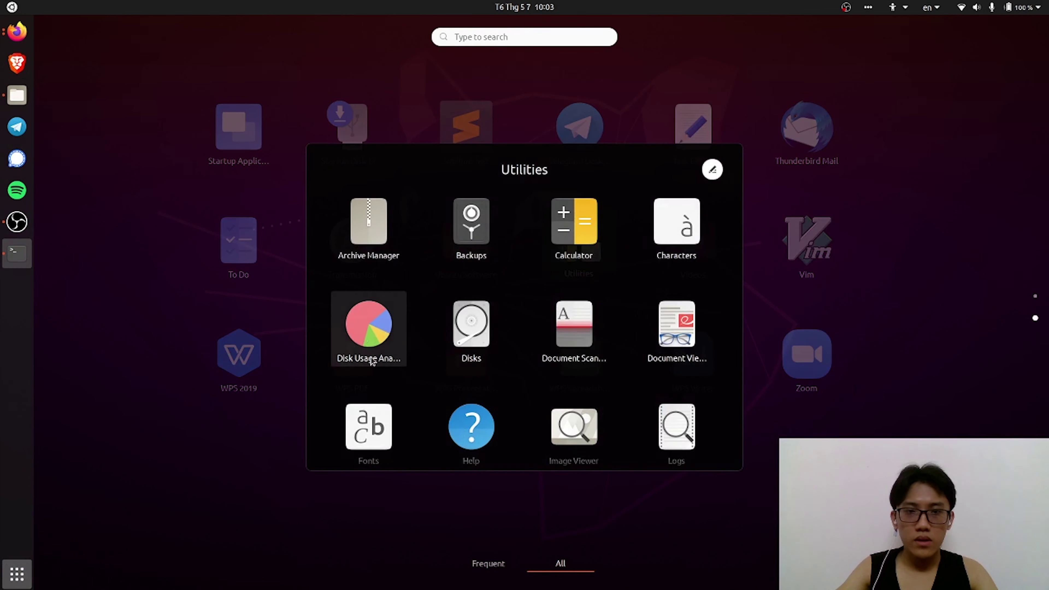
{"action": "scroll", "coordinate": [567, 359], "scroll_direction": "down", "scroll_amount": 2}
{"action": "left_click", "coordinate": [367, 417]}
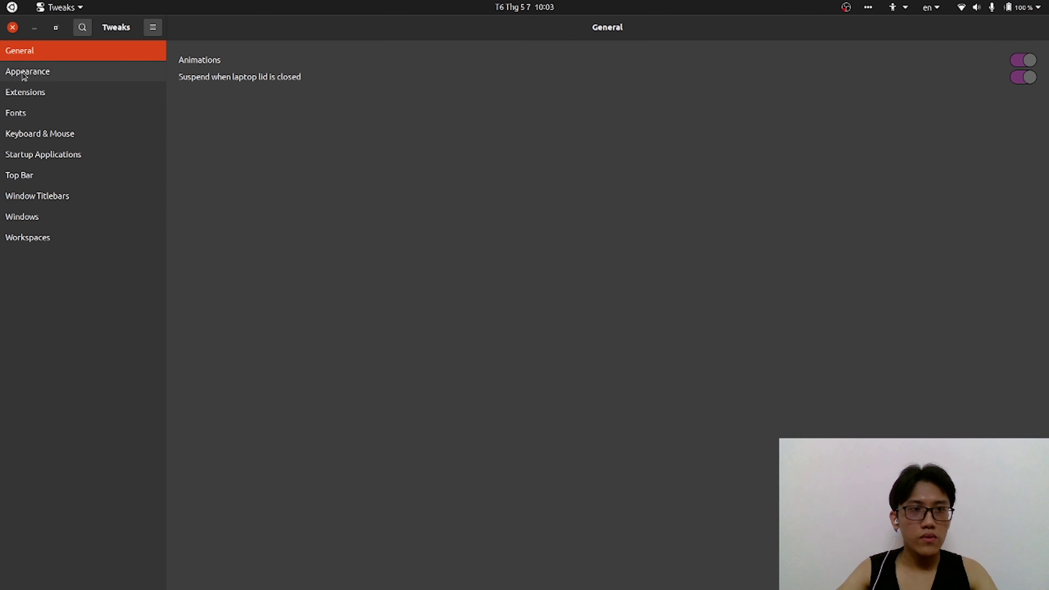
Set the Applications theme under Appearance to ChromeOS-dark-compact and minimise Tweaks
{"action": "left_click", "coordinate": [24, 76]}
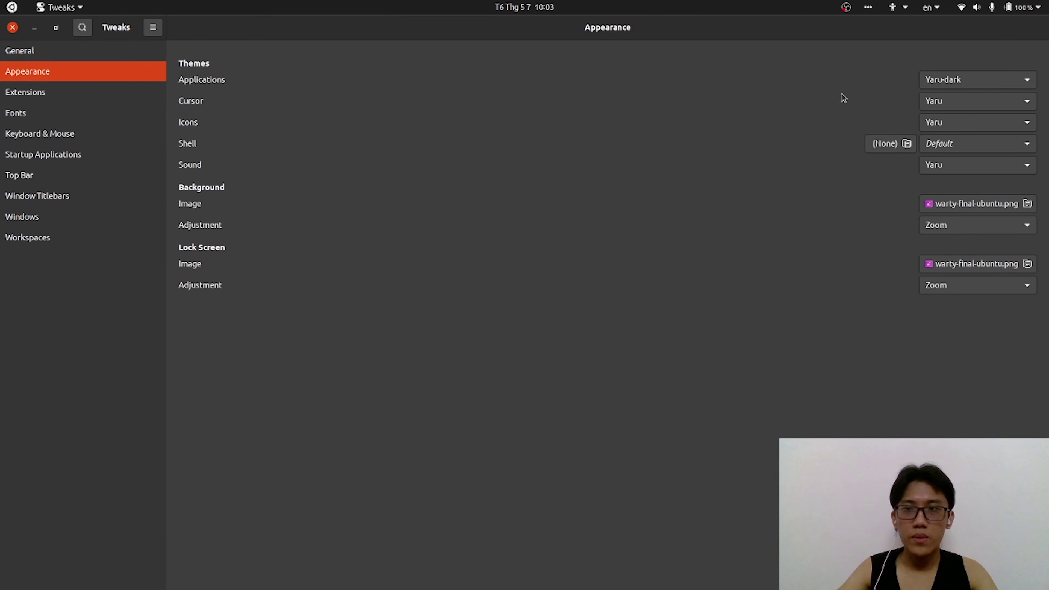
{"action": "left_click", "coordinate": [982, 84]}
{"action": "scroll", "coordinate": [952, 79], "scroll_direction": "up", "scroll_amount": 3}
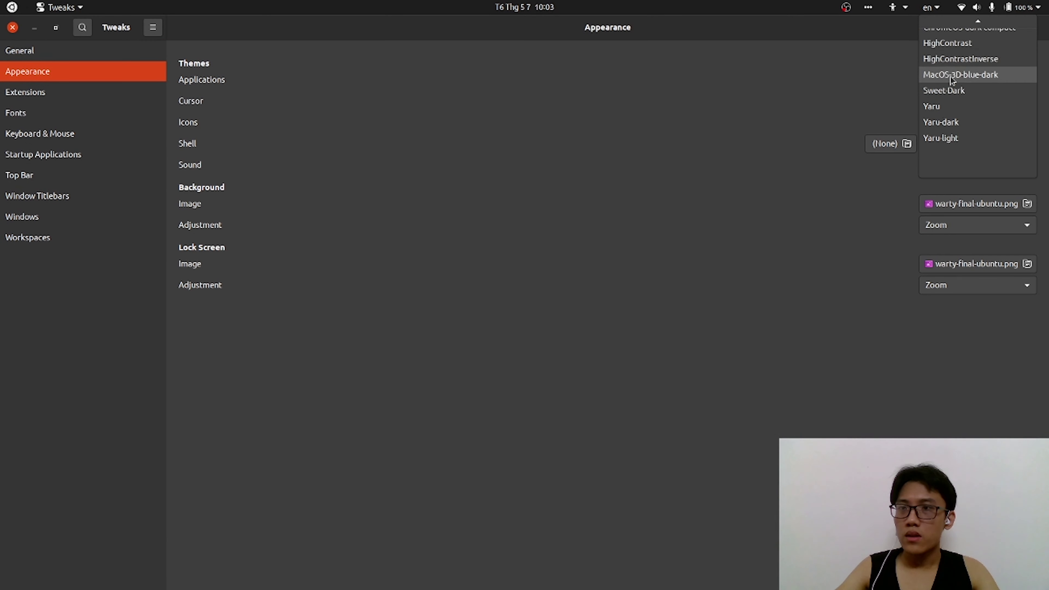
{"action": "scroll", "coordinate": [954, 66], "scroll_direction": "up", "scroll_amount": 1}
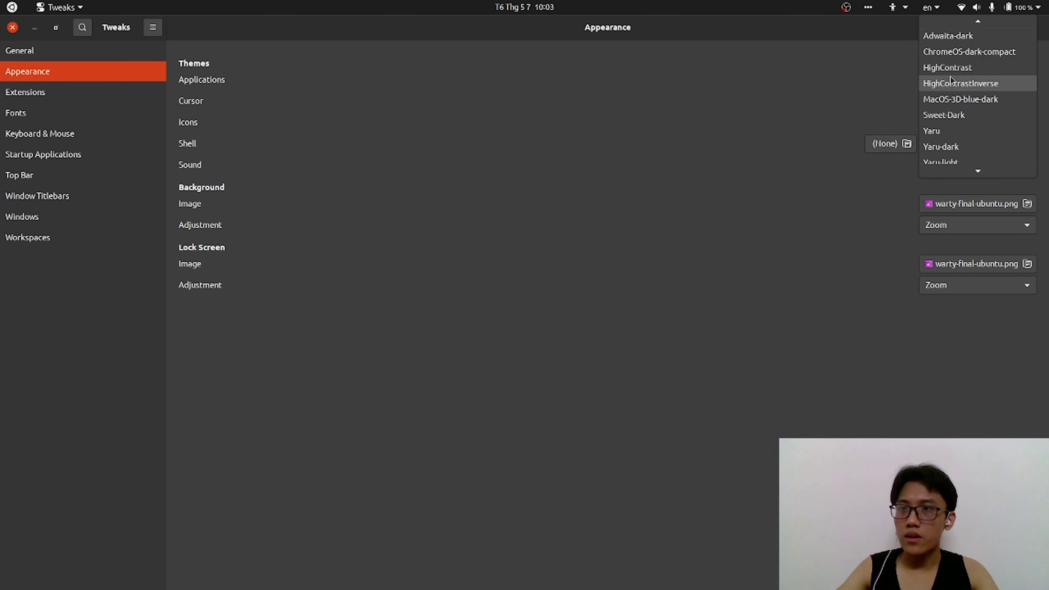
{"action": "left_click", "coordinate": [957, 52]}
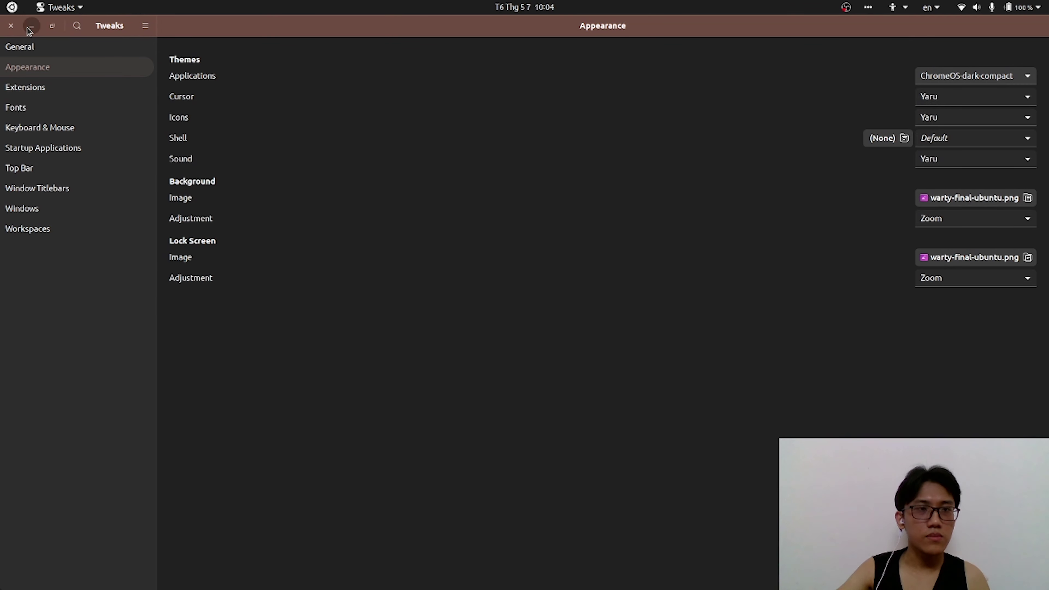
{"action": "left_click", "coordinate": [11, 26]}
Shift the Files window slightly and browse the Desktop, Documents, Downloads, Music, Pictures and Videos folders to examine the new theme
{"action": "left_click_drag", "start_coordinate": [367, 58], "coordinate": [409, 53]}
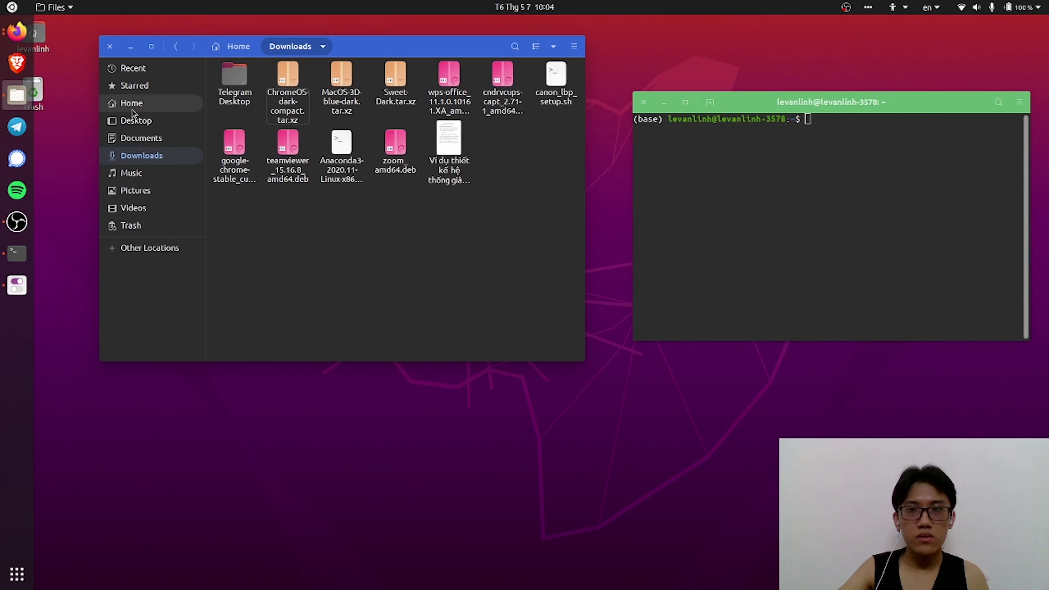
{"action": "left_click", "coordinate": [140, 121]}
{"action": "left_click", "coordinate": [141, 138]}
{"action": "left_click", "coordinate": [140, 155]}
{"action": "left_click", "coordinate": [136, 173]}
{"action": "left_click", "coordinate": [142, 191]}
{"action": "left_click", "coordinate": [140, 208]}
{"action": "left_click", "coordinate": [141, 191]}
Maximise the Terminal window and try to update the package lists with apt-get
{"action": "left_click_drag", "start_coordinate": [735, 104], "coordinate": [535, 91]}
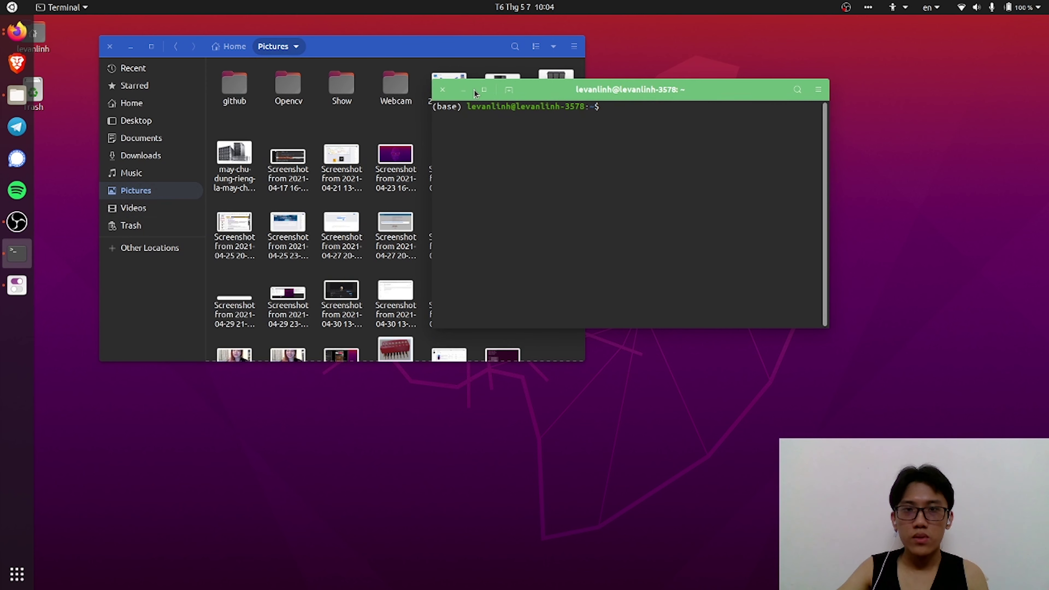
{"action": "left_click", "coordinate": [484, 89]}
{"action": "type", "text": "sudo apt-get "}
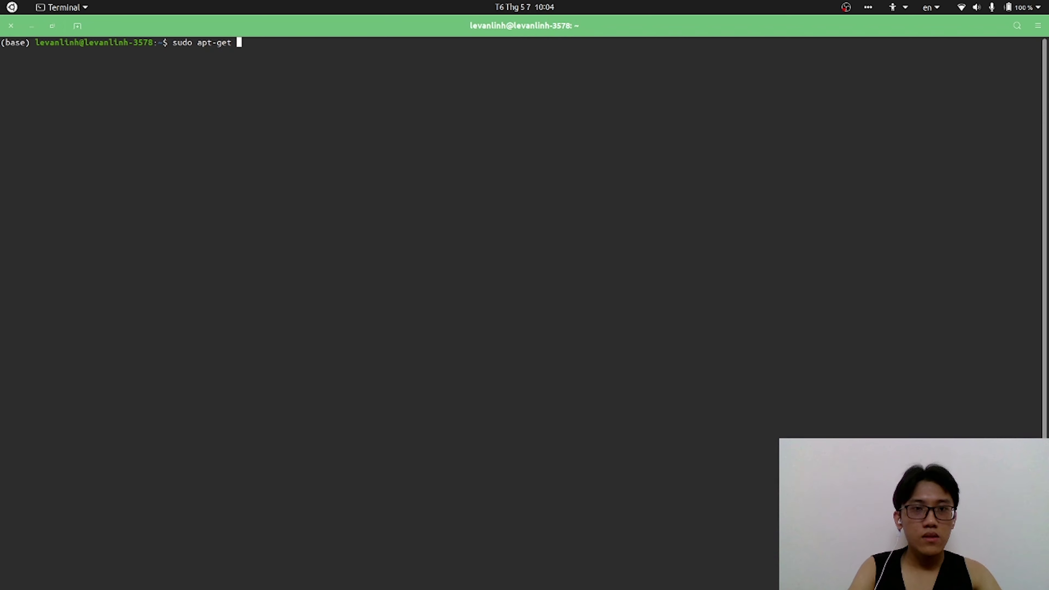
{"action": "type", "text": "udpate"}
{"action": "key", "text": "Return"}
Correct the misspelled command from the history and run sudo apt-get update
{"action": "type", "text": "sudo"}
{"action": "key", "text": "BackSpace"}
{"action": "key", "text": "BackSpace"}
{"action": "key", "text": "BackSpace"}
{"action": "key", "text": "Up"}
{"action": "key", "text": "Left"}
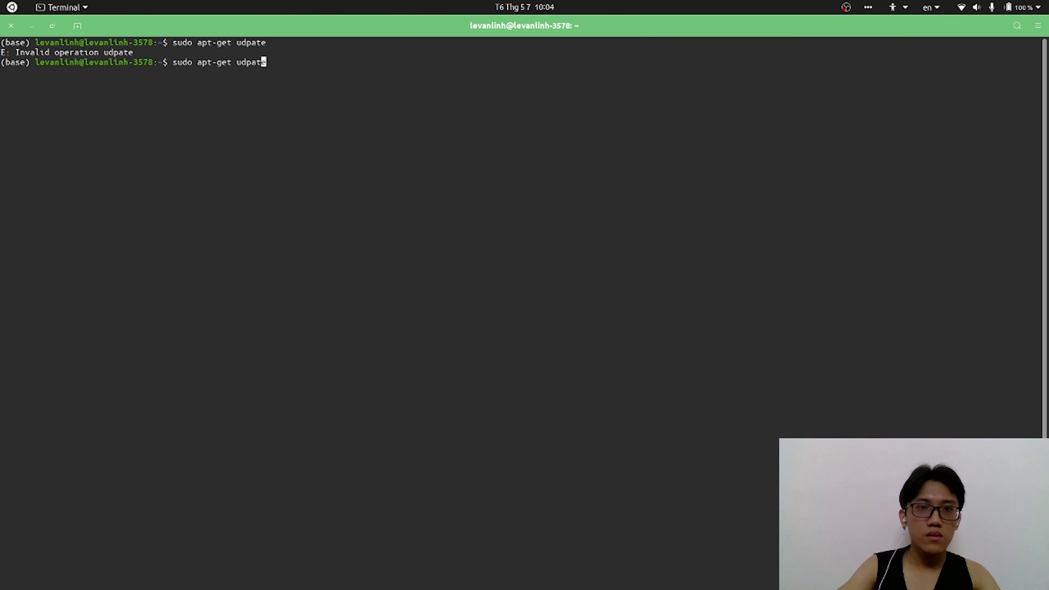
{"action": "key", "text": "BackSpace"}
{"action": "key", "text": "BackSpace"}
{"action": "type", "text": "pd"}
{"action": "key", "text": "Return"}
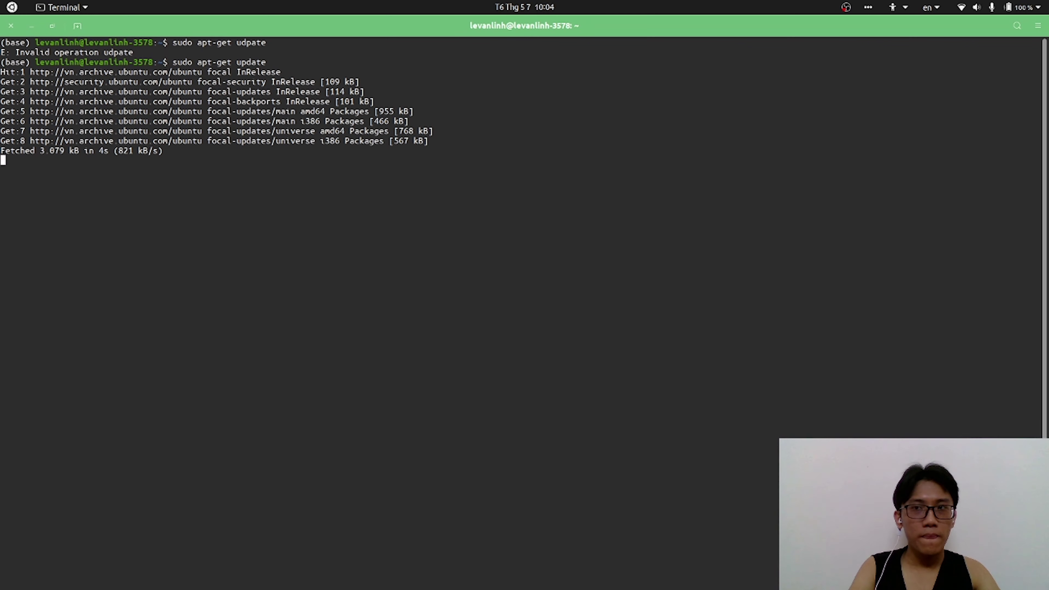
Run sudo apt-get upgrade and accept the package upgrades with y
{"action": "type", "text": "sud"}
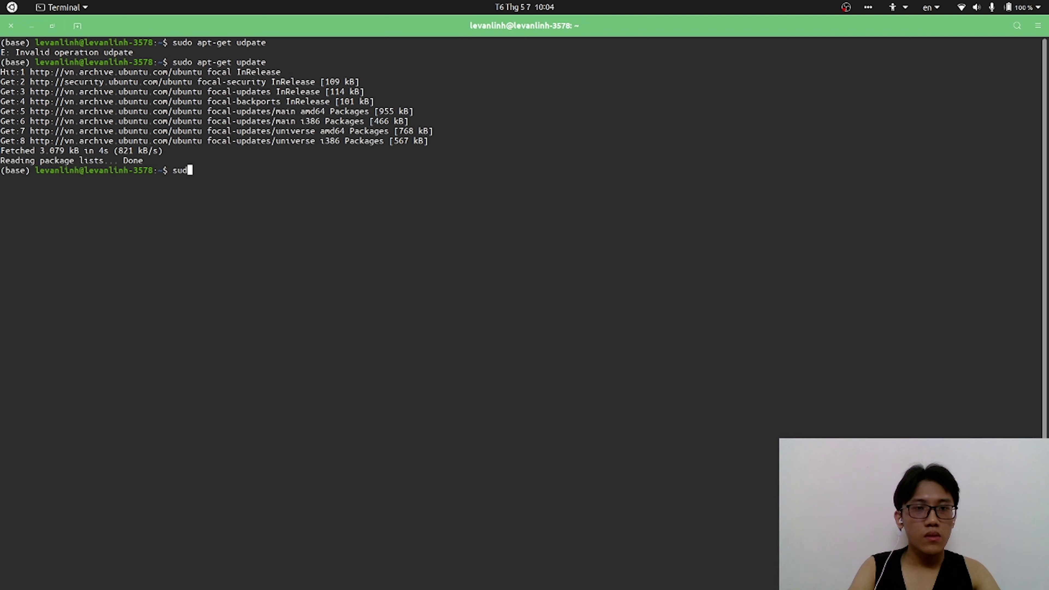
{"action": "type", "text": "o apt-get upgrade"}
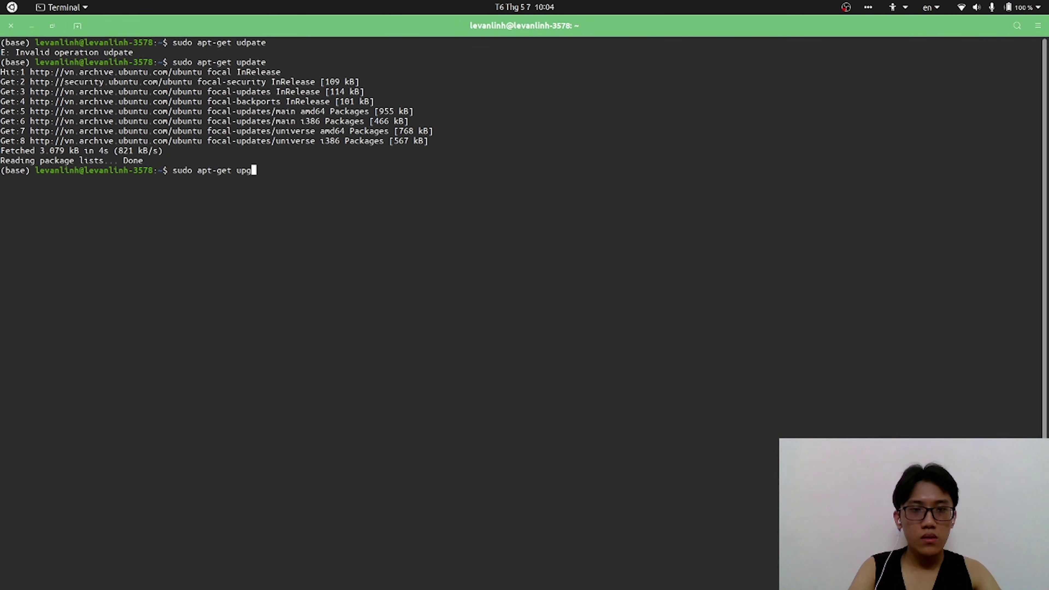
{"action": "key", "text": "Return"}
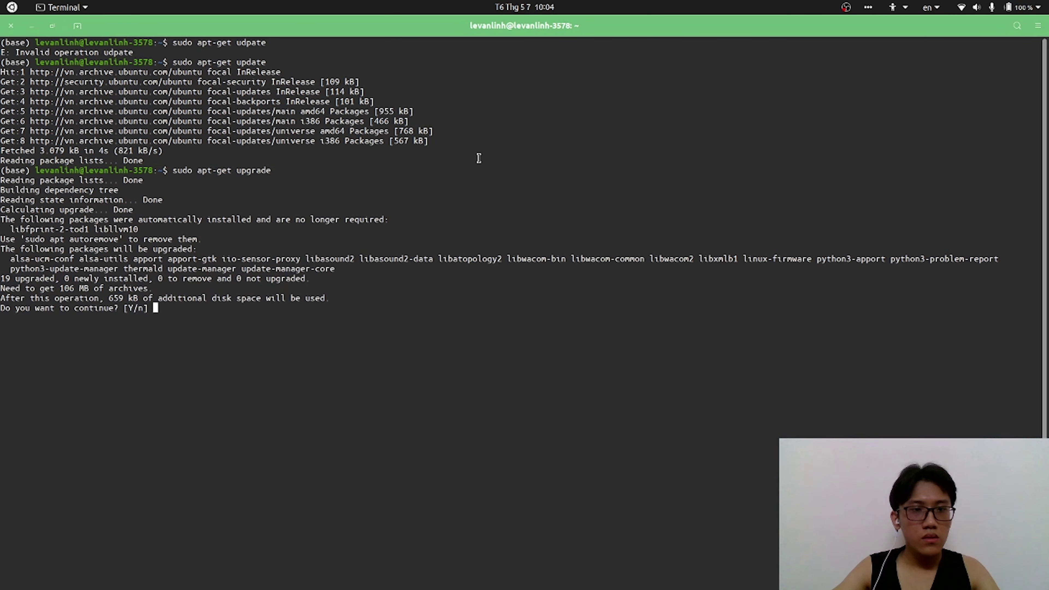
{"action": "type", "text": "y"}
{"action": "key", "text": "Return"}
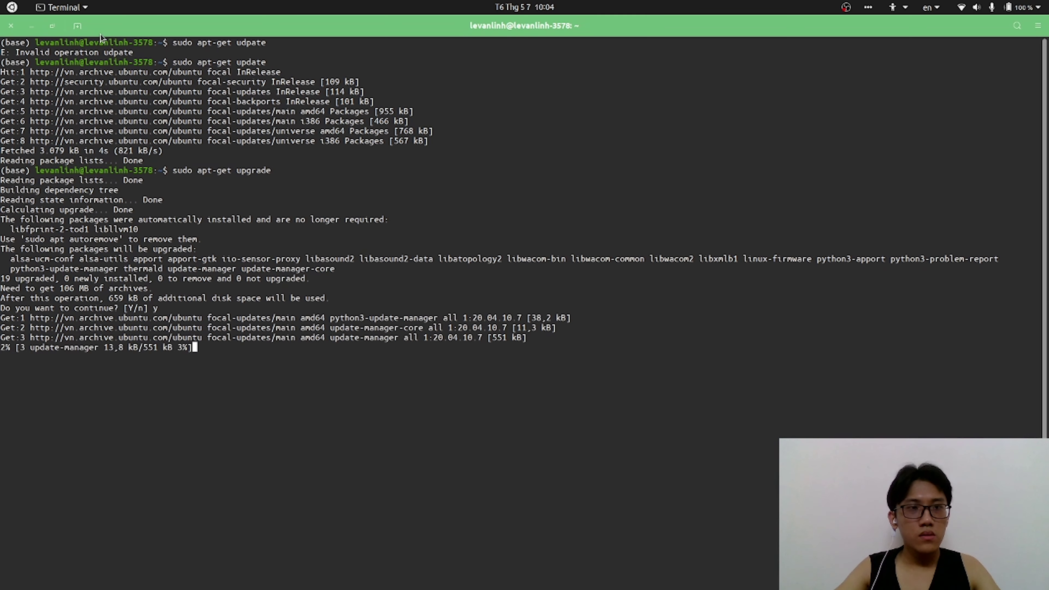
Restore Terminal to a smaller window, arrange it beside the Files window, and open the Documents folder in Files
{"action": "left_click", "coordinate": [54, 27]}
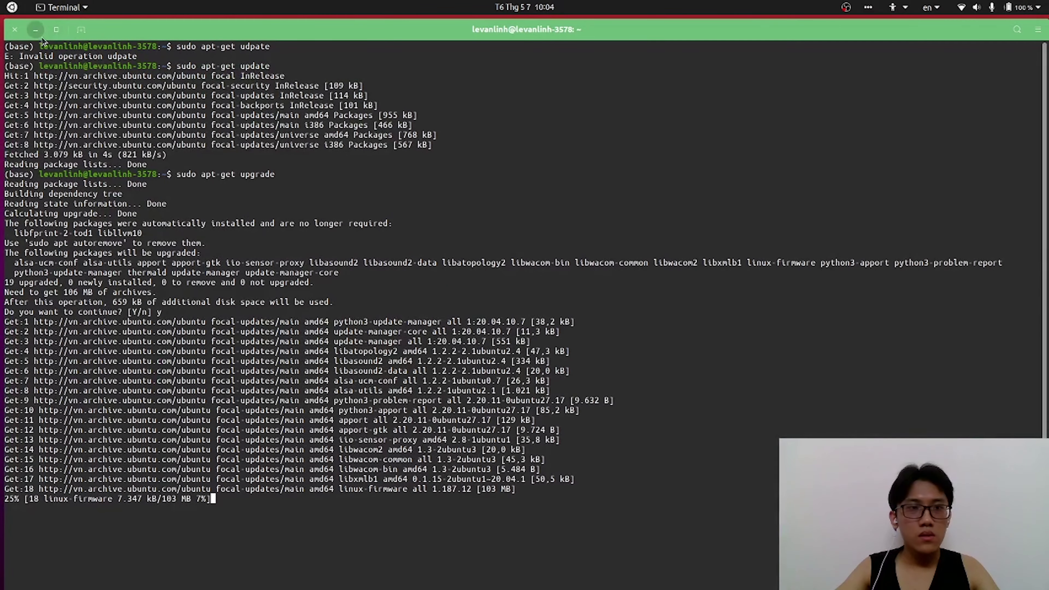
{"action": "left_click_drag", "start_coordinate": [172, 29], "coordinate": [204, 60]}
{"action": "left_click_drag", "start_coordinate": [90, 51], "coordinate": [343, 49]}
{"action": "left_click_drag", "start_coordinate": [559, 60], "coordinate": [458, 109]}
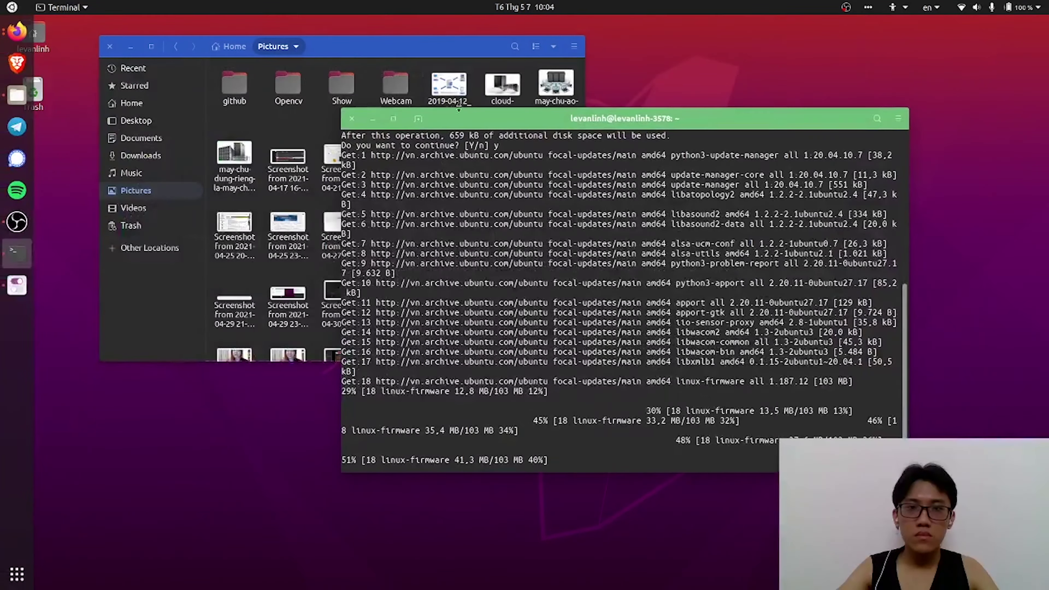
{"action": "left_click_drag", "start_coordinate": [341, 107], "coordinate": [574, 94]}
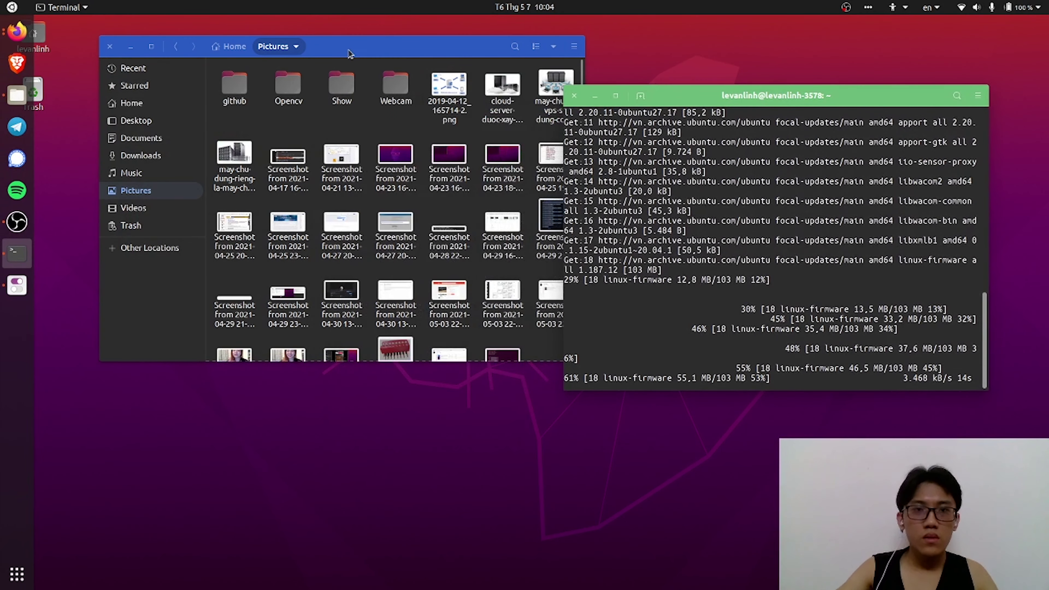
{"action": "left_click_drag", "start_coordinate": [382, 53], "coordinate": [355, 53]}
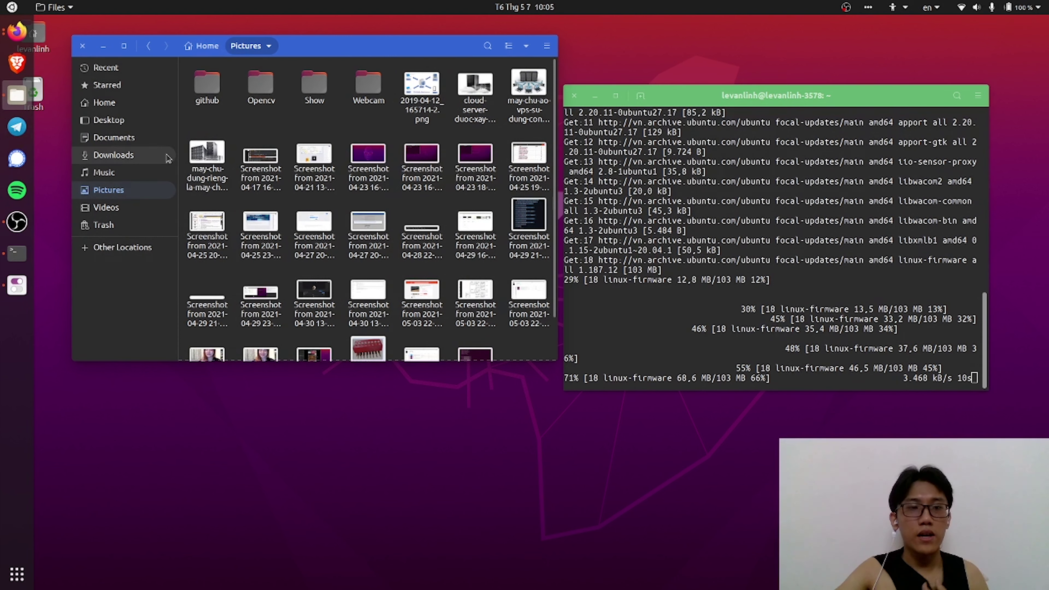
{"action": "left_click", "coordinate": [114, 137]}
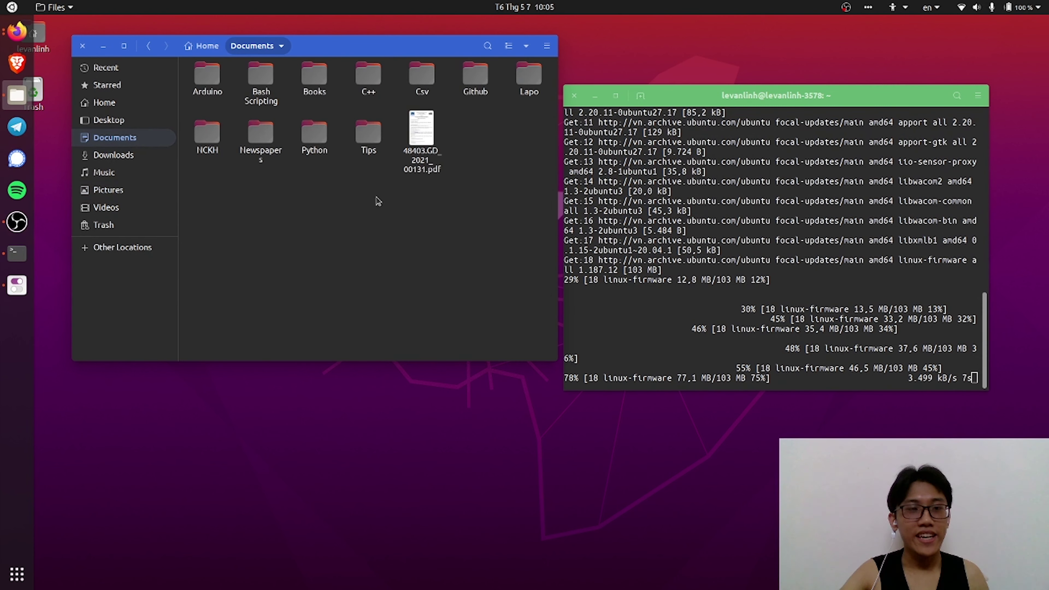